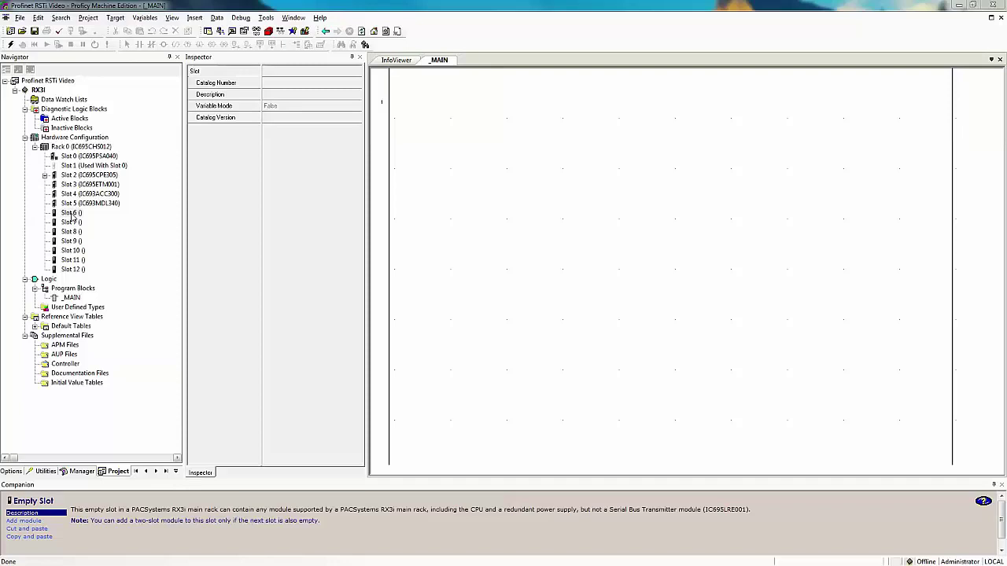
# Step: Place the IC695PNC001 PROFINET controller from the Bus Controller catalog into rack Slot 6
pyautogui.doubleClick(71, 214)
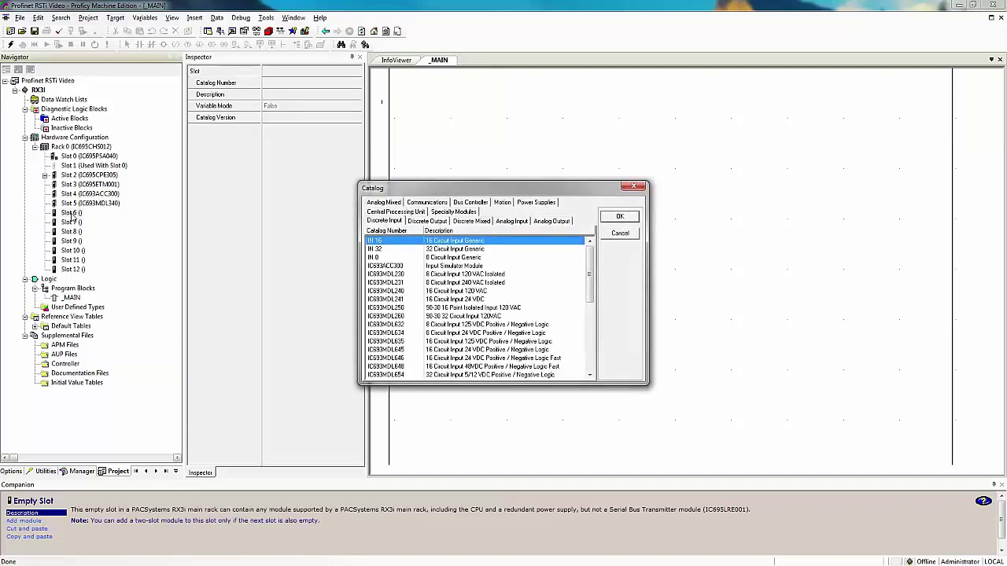
pyautogui.moveTo(413, 190); pyautogui.dragTo(242, 157)
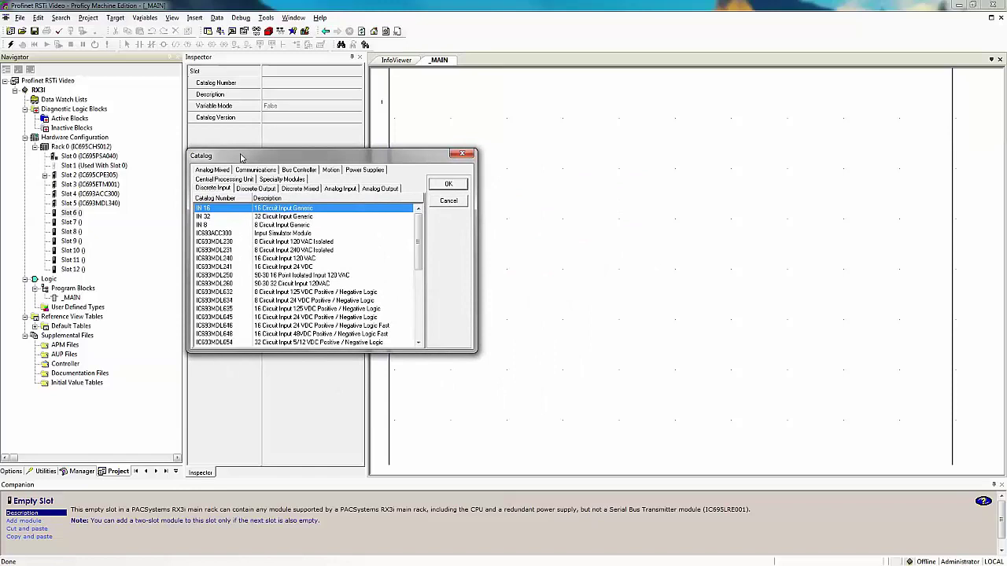
pyautogui.click(299, 171)
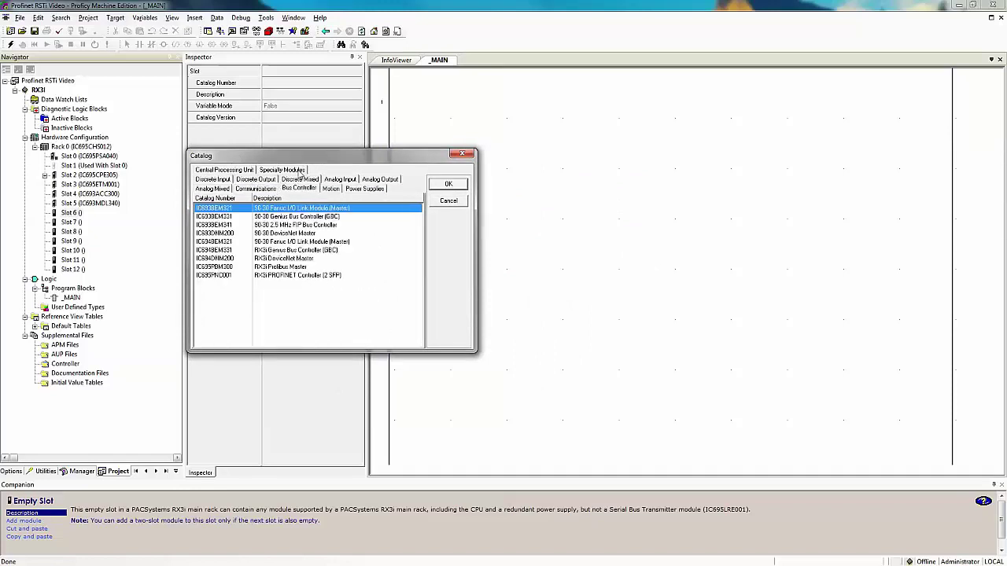
pyautogui.doubleClick(226, 276)
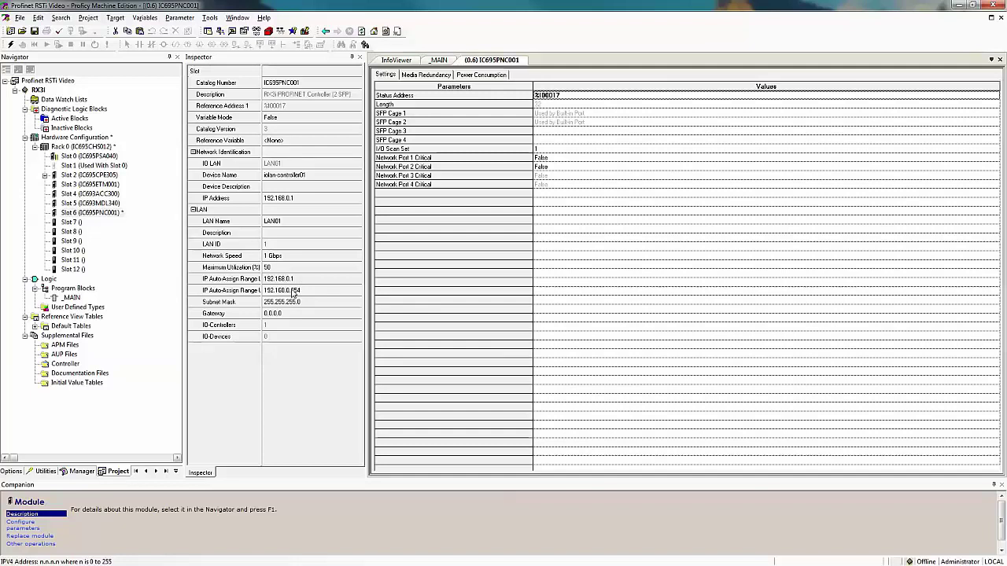
# Step: Add an STXPNS001 IO device from the RSTi-STXPNS 20131112 family under the Slot 6 controller
pyautogui.rightClick(110, 217)
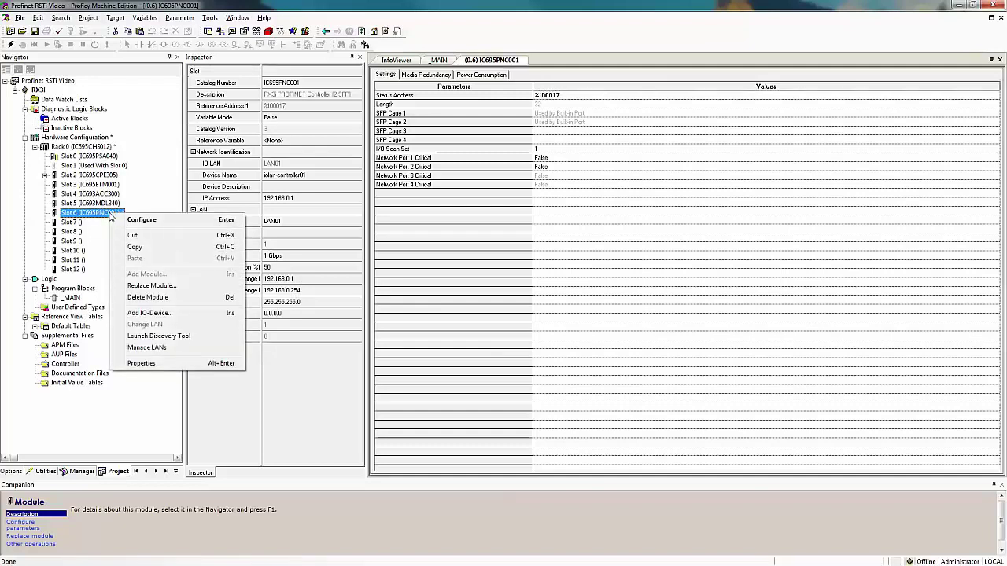
pyautogui.click(150, 315)
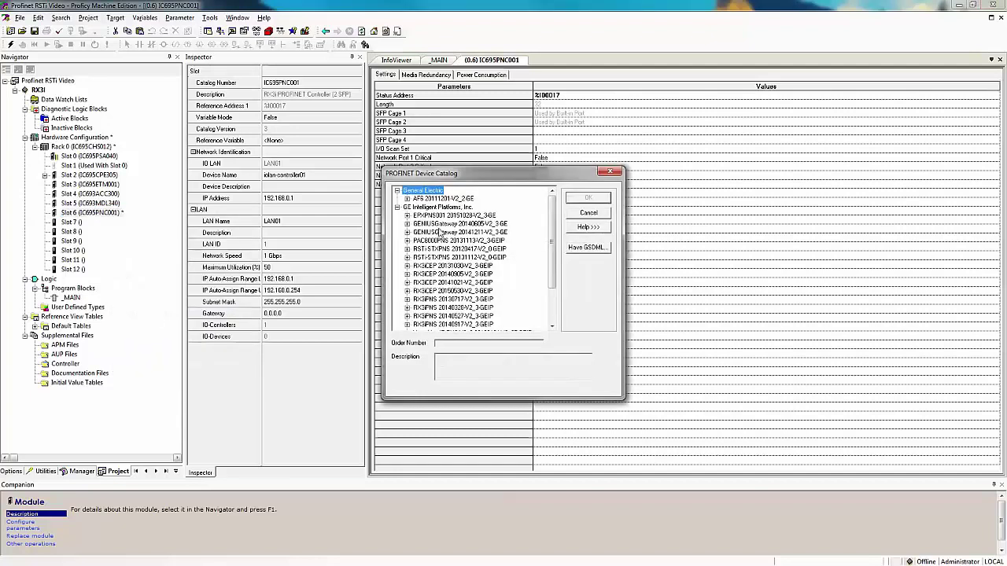
pyautogui.moveTo(467, 184); pyautogui.dragTo(305, 162)
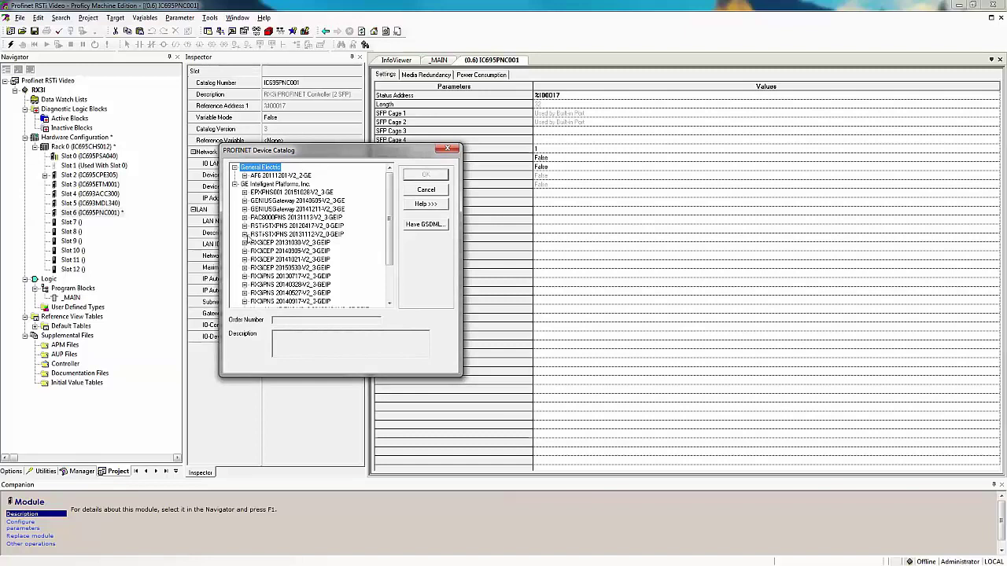
pyautogui.click(244, 234)
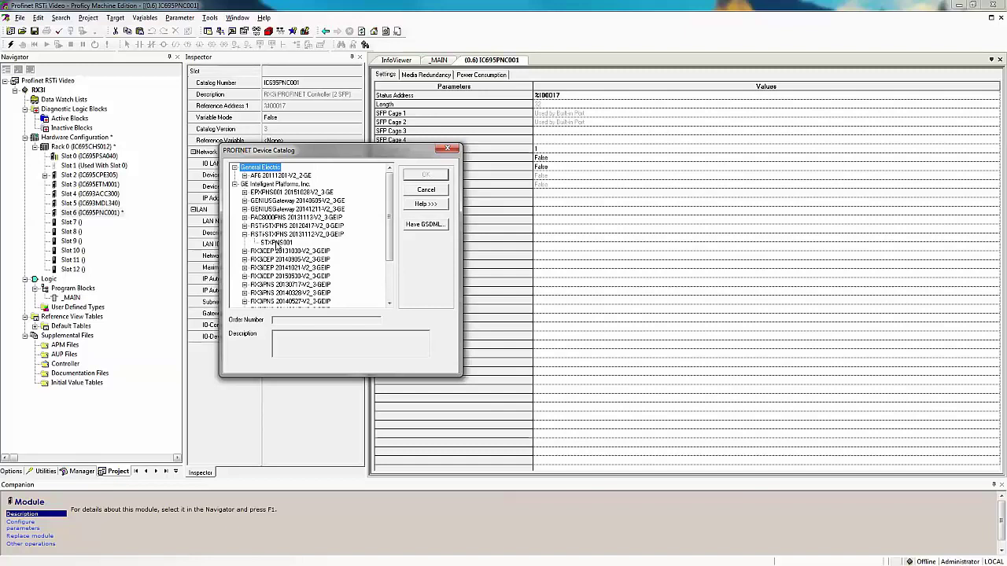
pyautogui.doubleClick(276, 243)
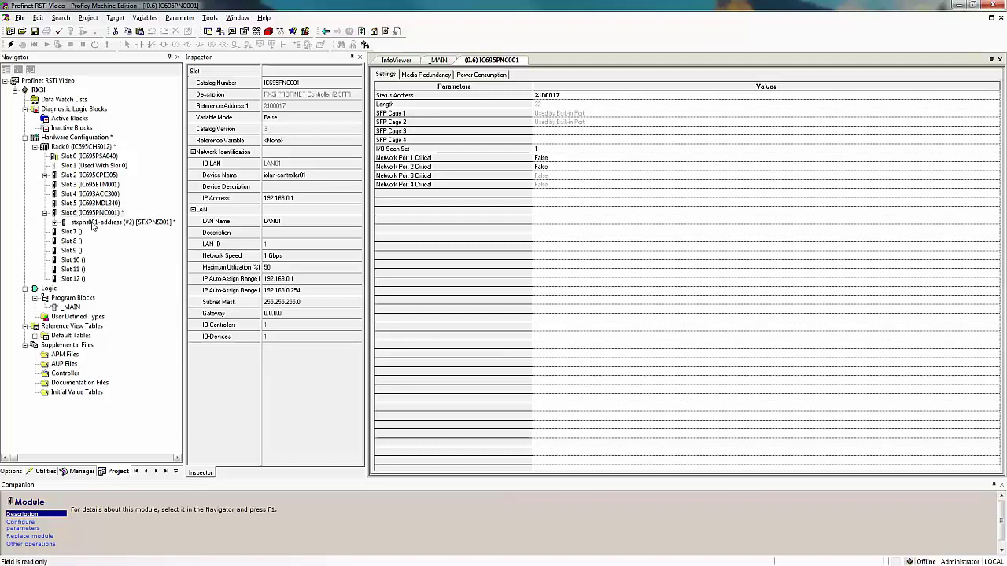
# Step: Show the stxpns001-address device's properties (IP 192.168.0.2) and select its Device Name field
pyautogui.click(92, 224)
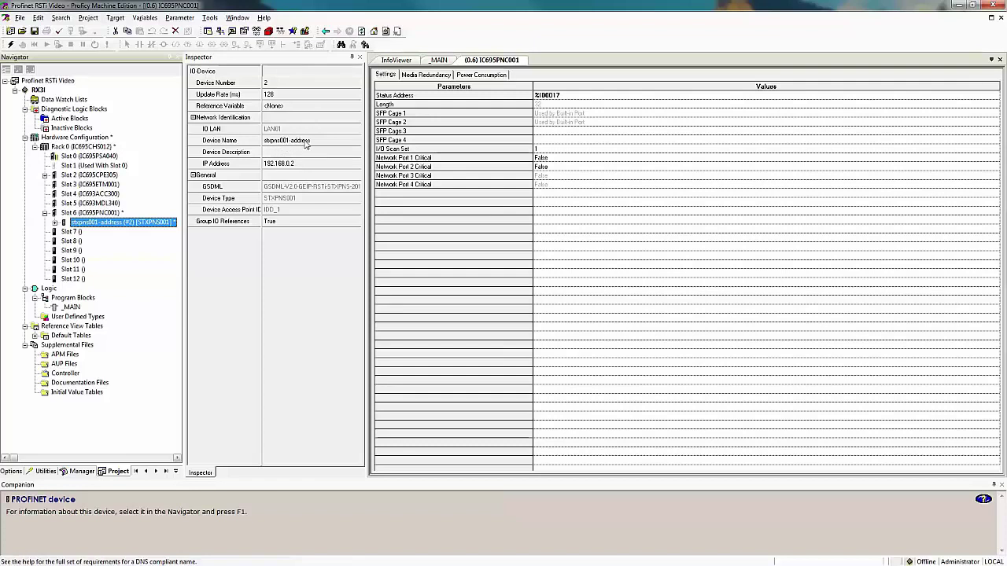
pyautogui.click(306, 143)
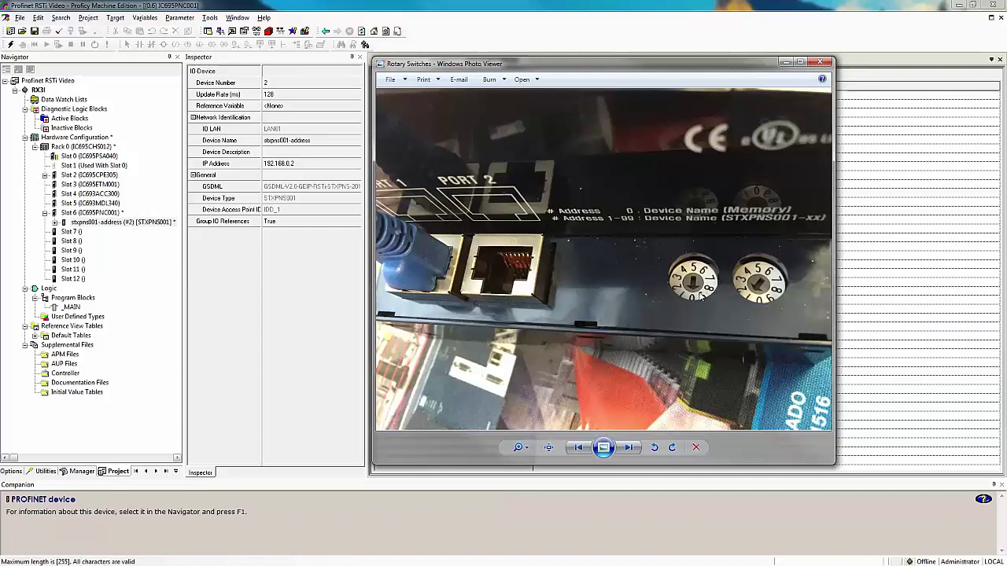
pyautogui.click(786, 61)
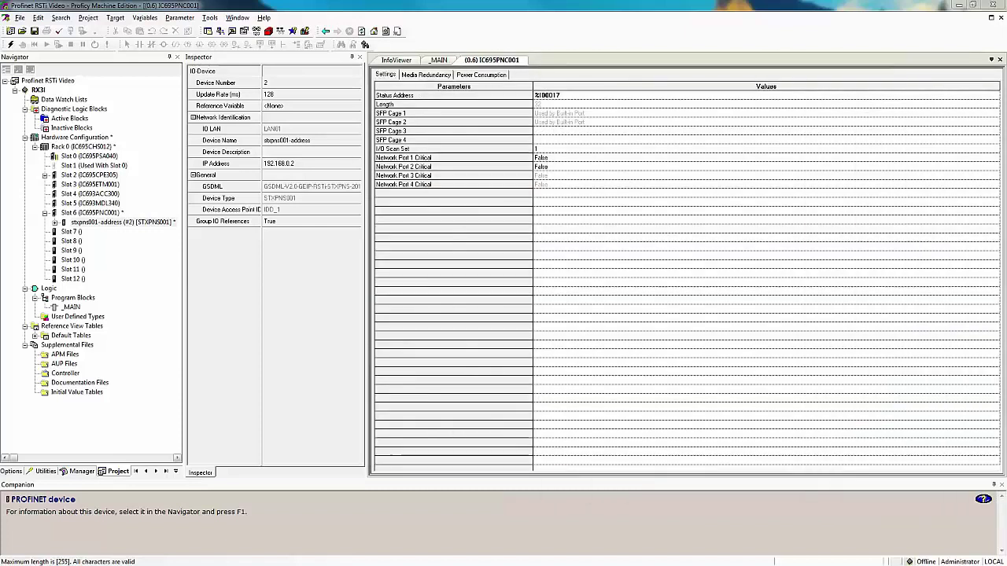
# Step: Delete the trailing 'a' to name the IO device stxpns001-01 and commit it
pyautogui.click(321, 145)
pyautogui.click(321, 143)
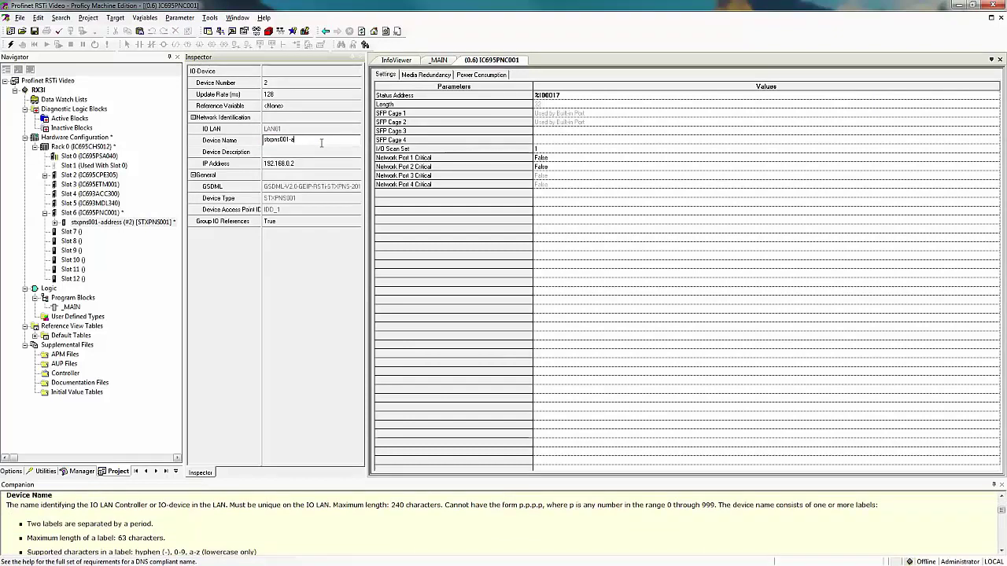
pyautogui.press('BackSpace')
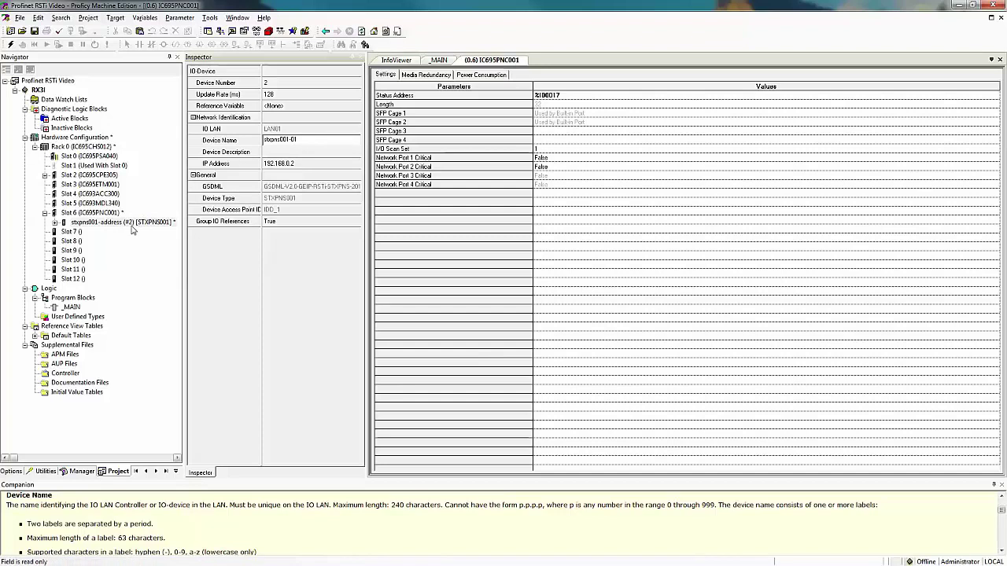
pyautogui.click(123, 225)
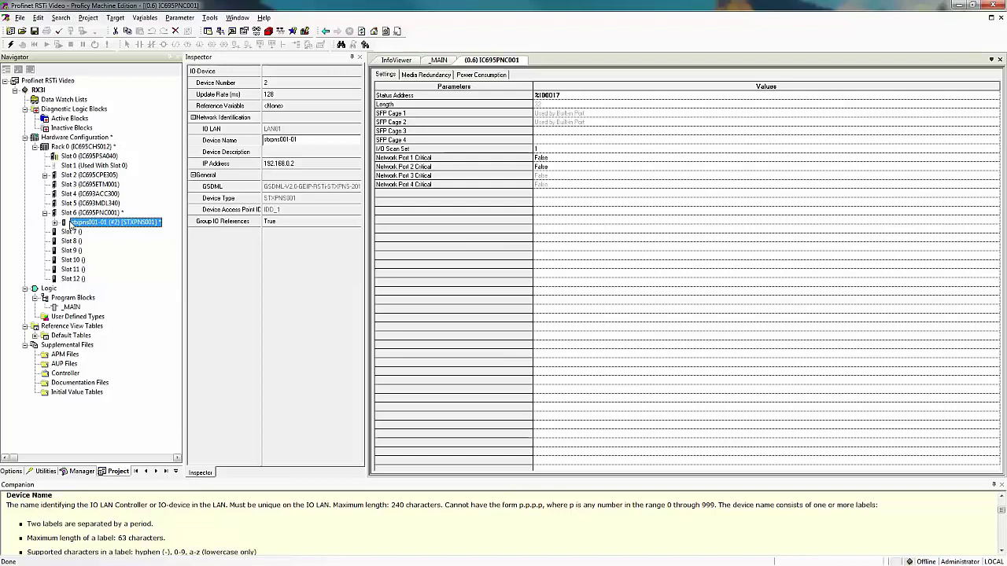
# Step: Bring up the context menu for the stxpns001-01 IO device node
pyautogui.rightClick(103, 226)
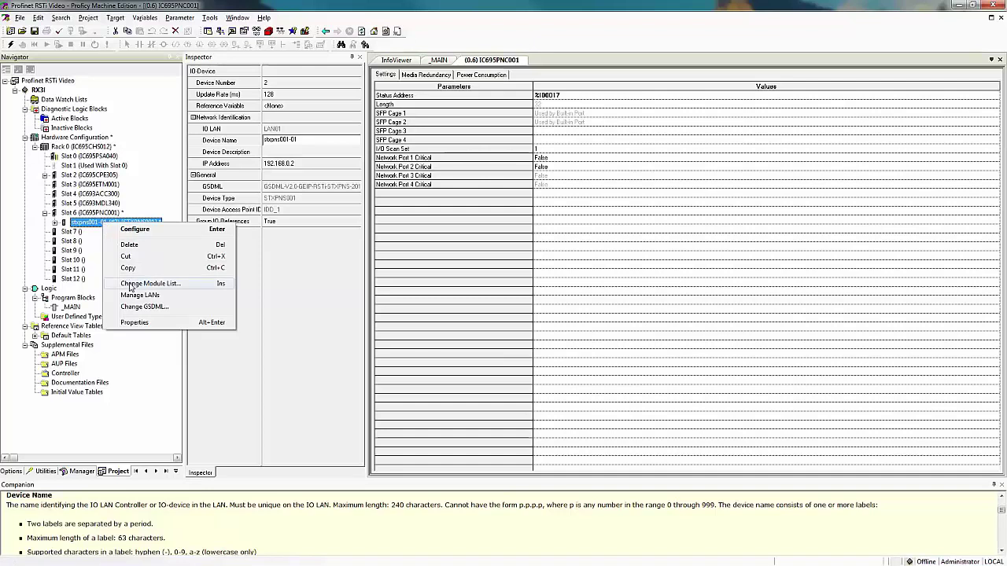
# Step: In the module list, put the ST-1218 8-channel 24V digital input at location 1
pyautogui.click(131, 285)
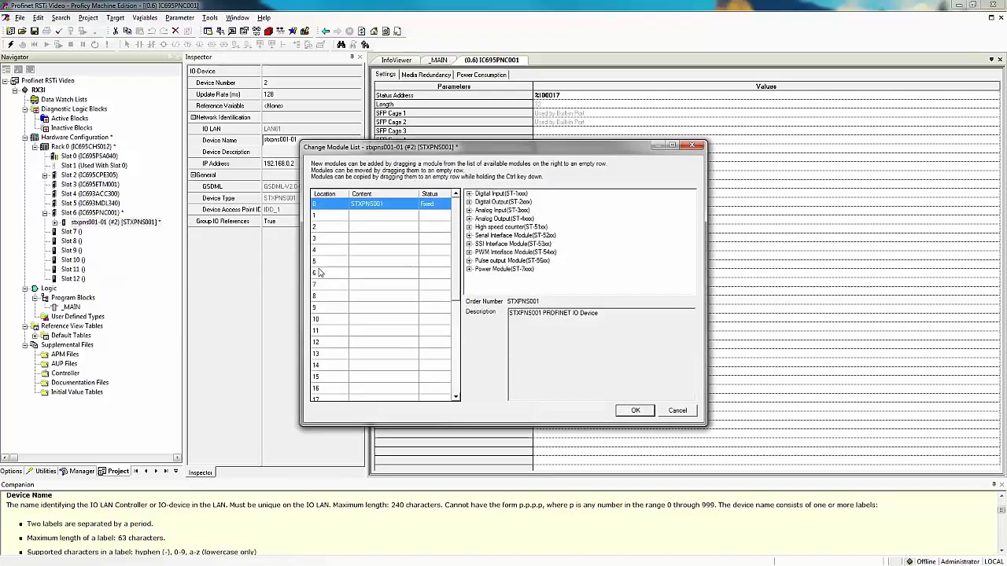
pyautogui.moveTo(448, 146); pyautogui.dragTo(389, 116)
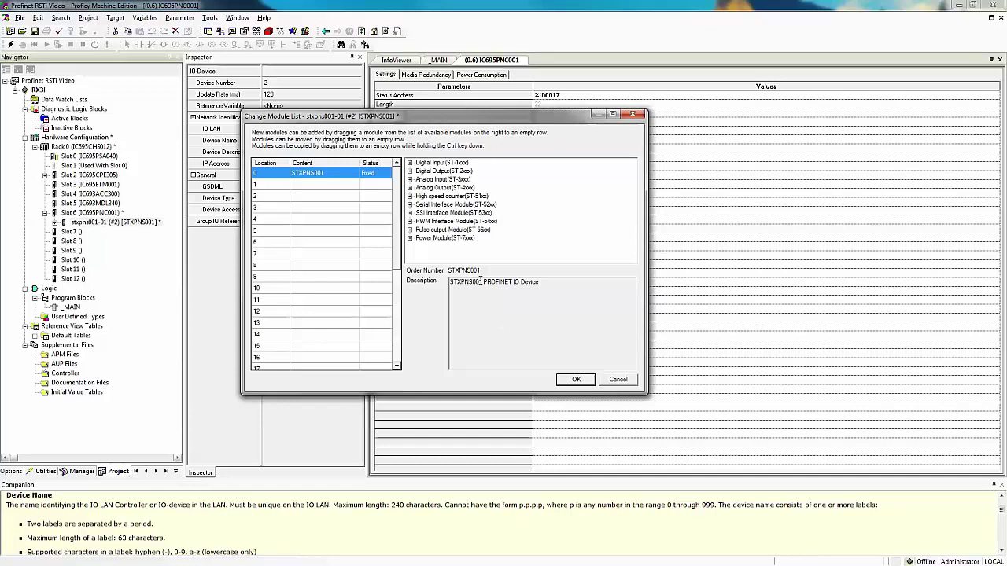
pyautogui.click(409, 163)
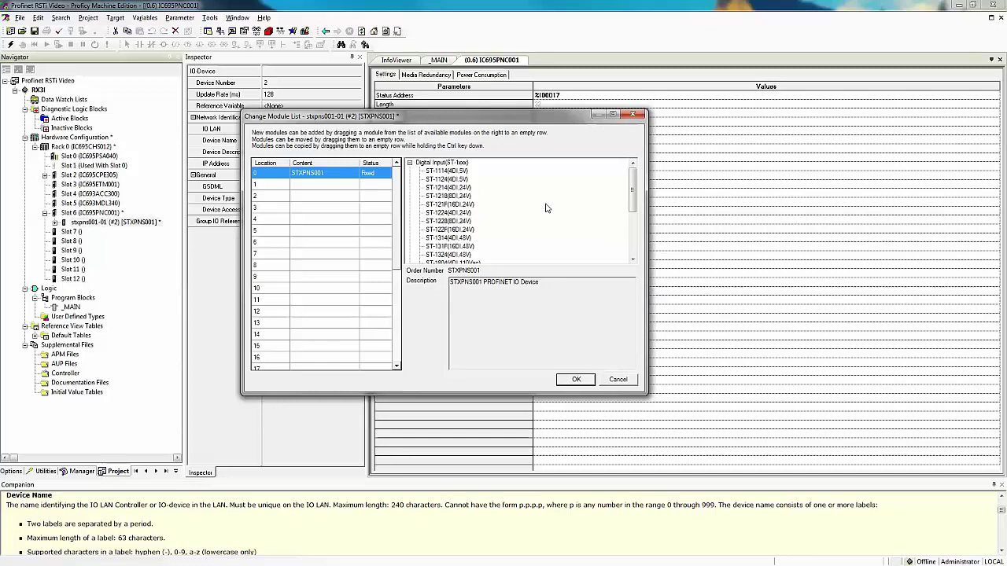
pyautogui.click(446, 197)
pyautogui.moveTo(446, 197); pyautogui.dragTo(346, 188)
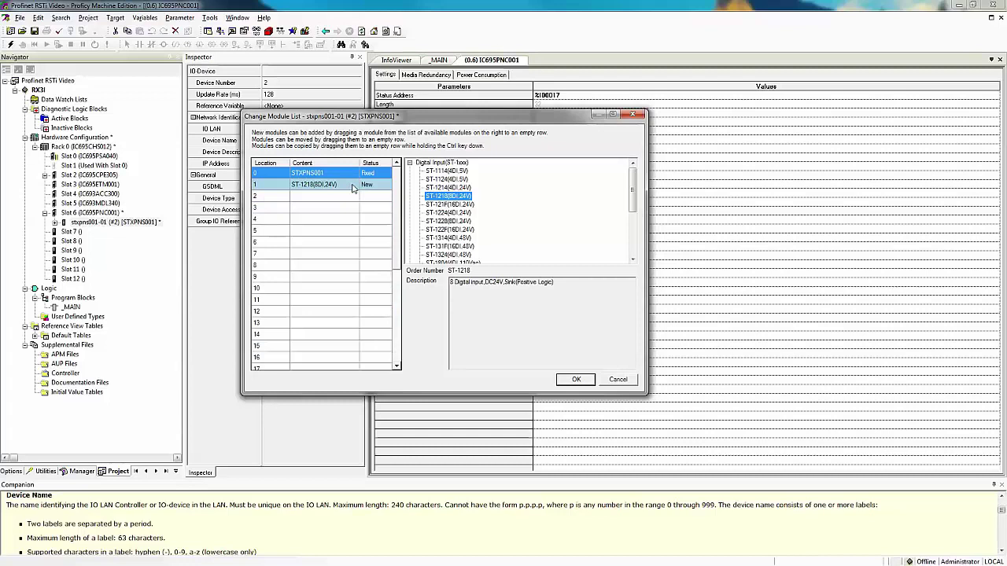
# Step: Put the ST-3214 4-channel 4–20 mA analog input at location 2
pyautogui.click(410, 163)
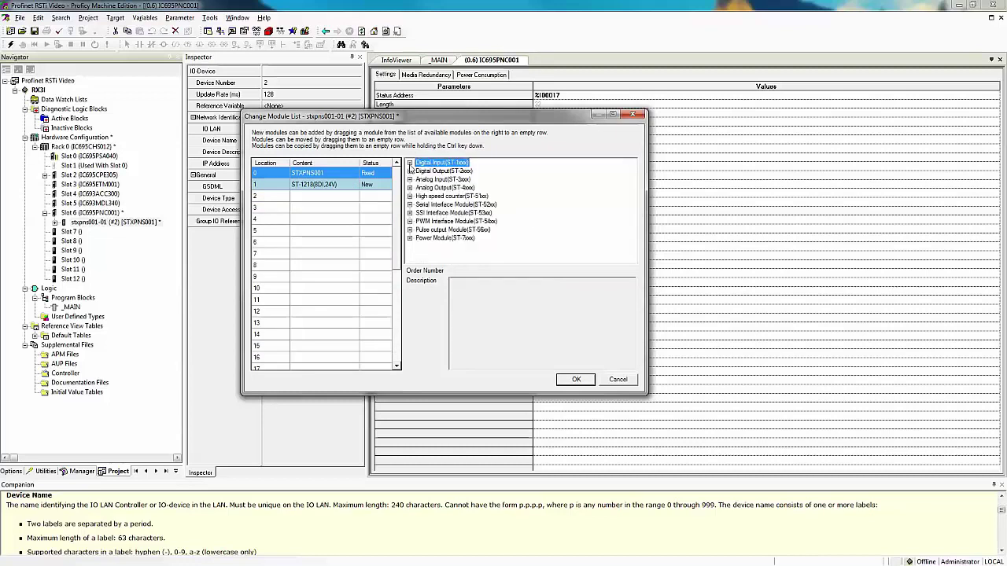
pyautogui.click(409, 180)
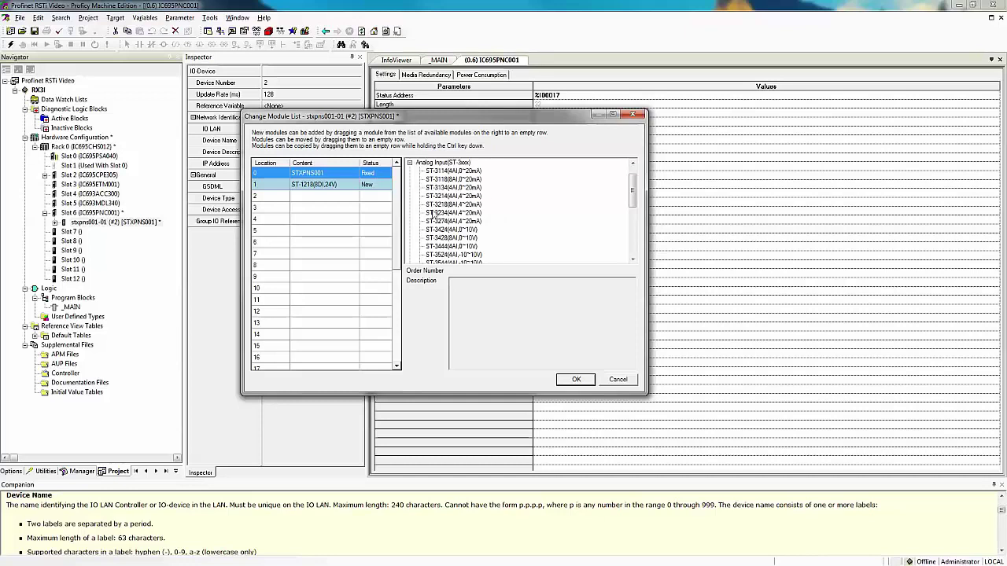
pyautogui.click(443, 196)
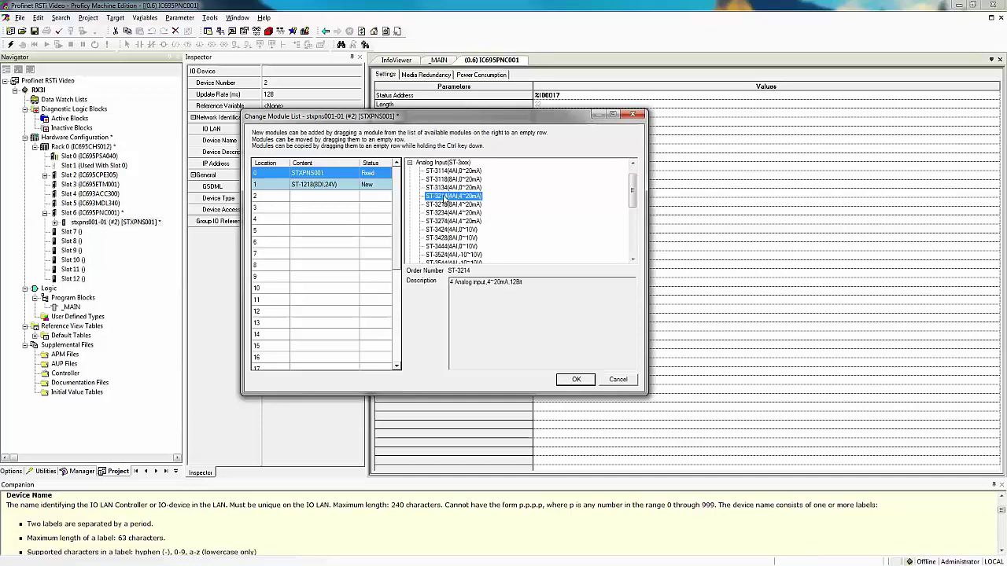
pyautogui.moveTo(444, 201); pyautogui.dragTo(344, 198)
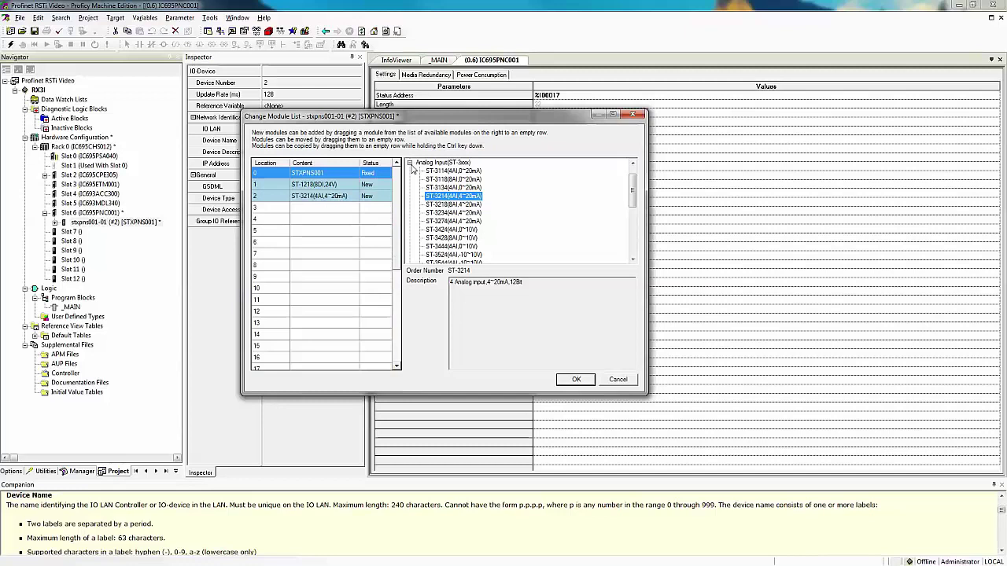
# Step: Add the ST-4212 2-channel 4–20 mA analog output at location 3
pyautogui.click(409, 162)
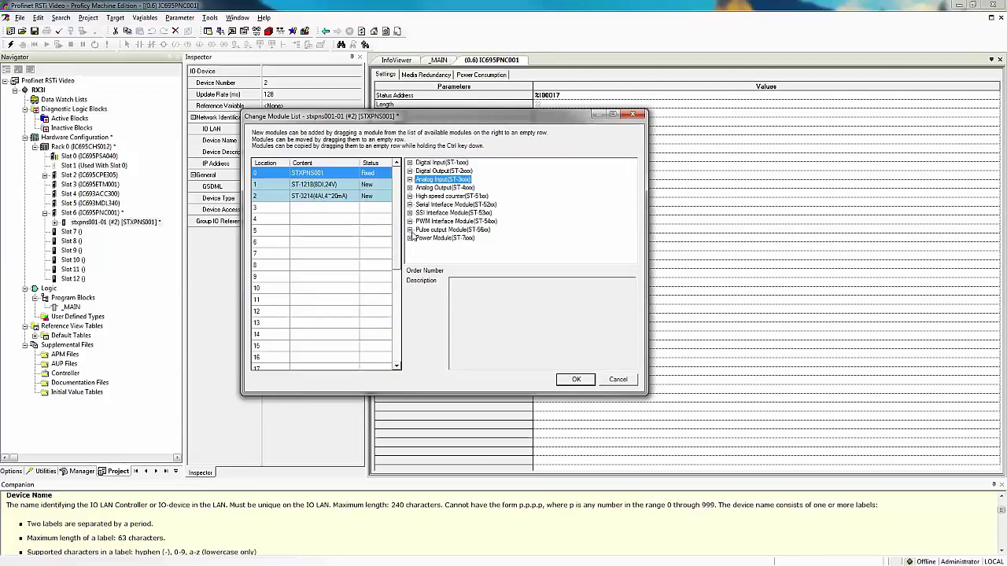
pyautogui.click(410, 188)
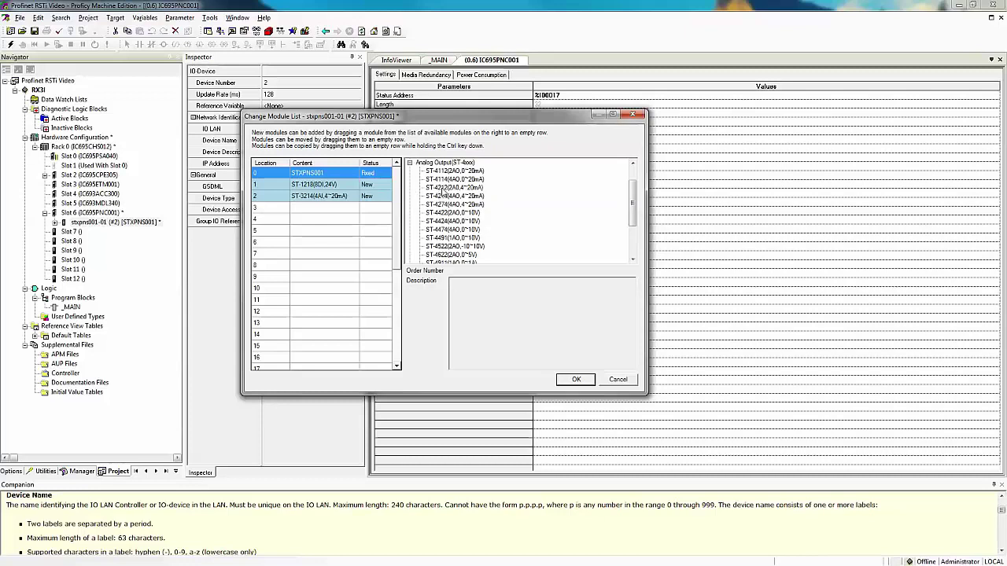
pyautogui.moveTo(443, 192); pyautogui.dragTo(346, 209)
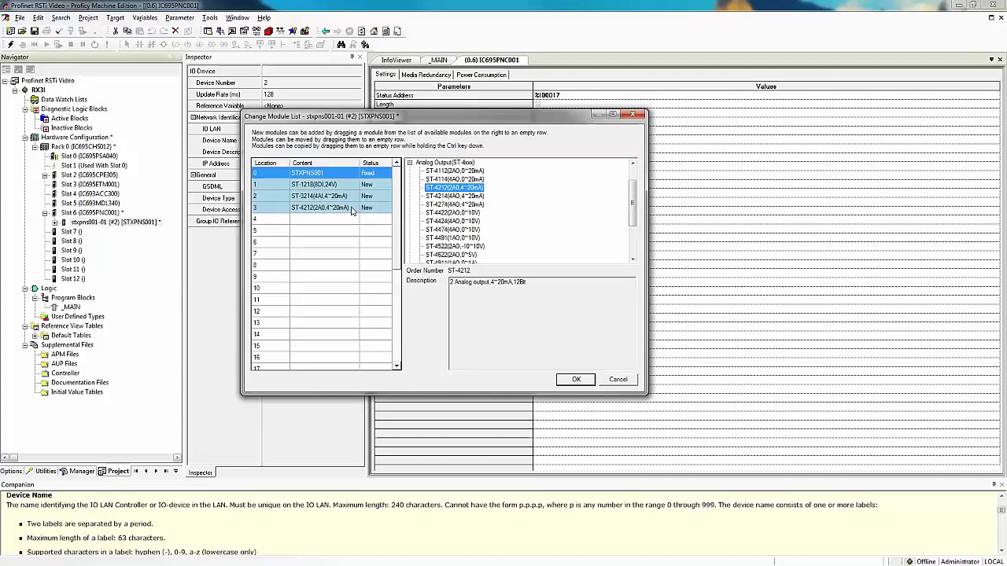
# Step: Add the ST-2328 8-channel 24V digital output at location 4
pyautogui.click(409, 163)
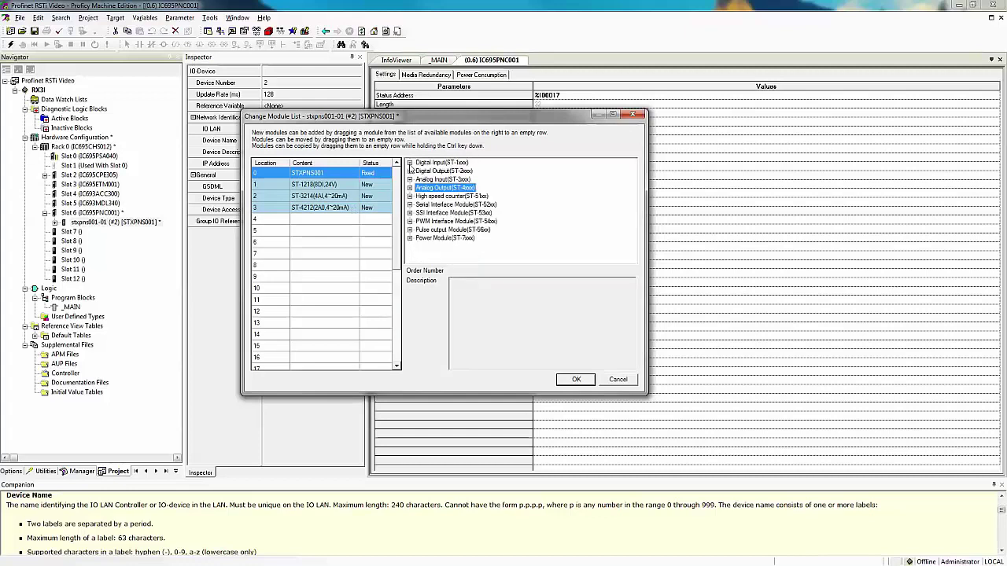
pyautogui.click(409, 171)
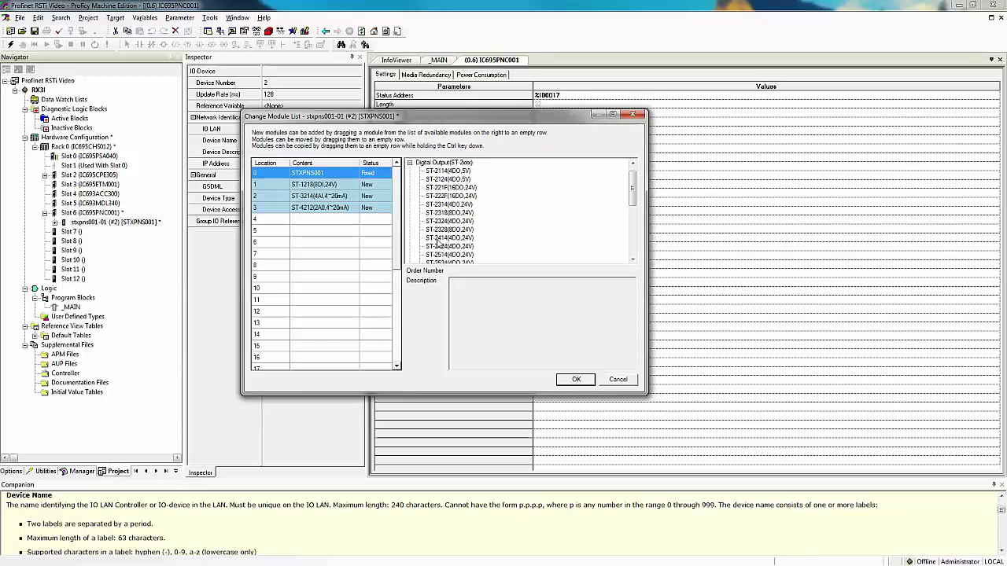
pyautogui.click(448, 230)
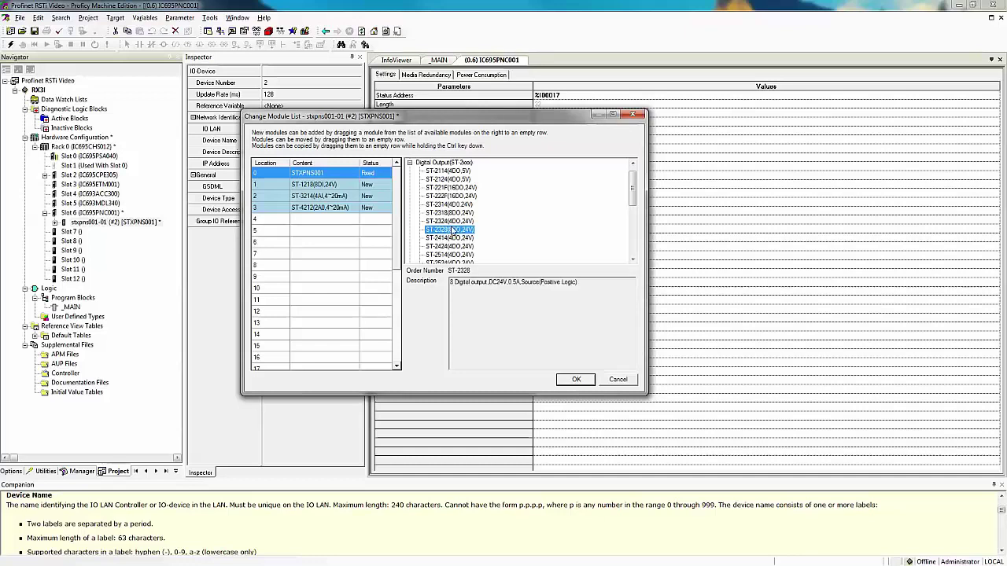
pyautogui.moveTo(455, 230); pyautogui.dragTo(343, 218)
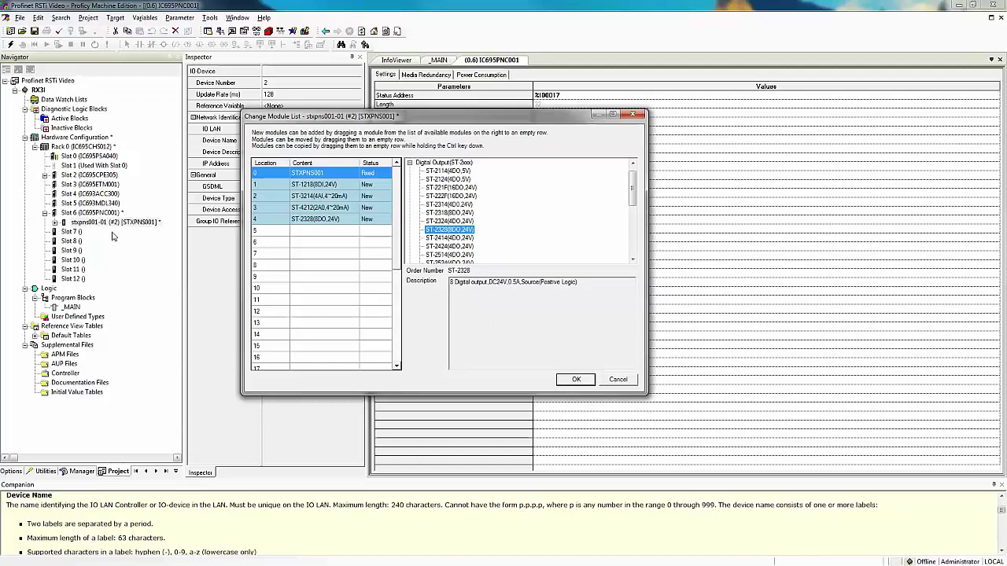
# Step: Accept the module list, then open the ST-1218, ST-3214, ST-4212 and ST-2328 settings in turn
pyautogui.click(576, 380)
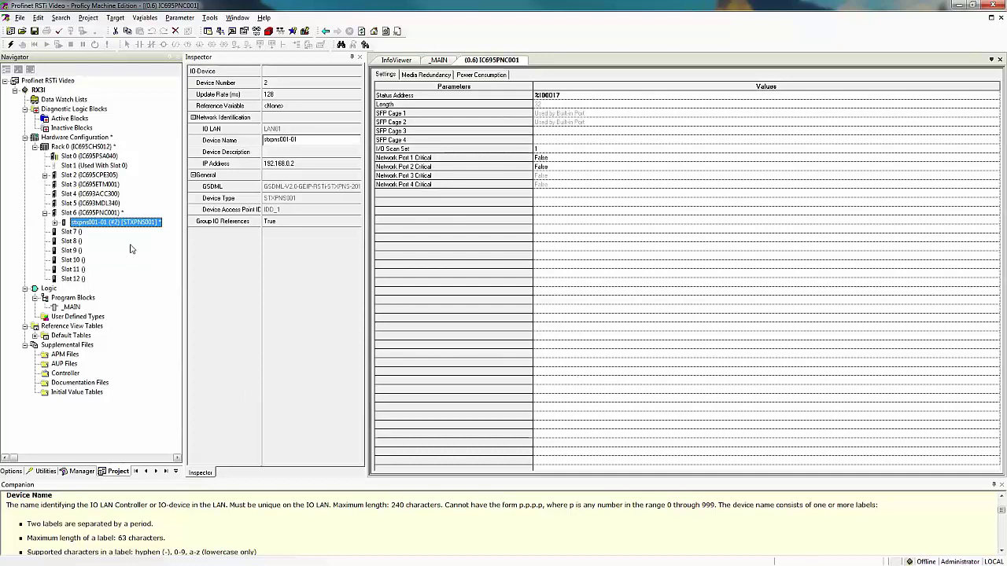
pyautogui.click(55, 223)
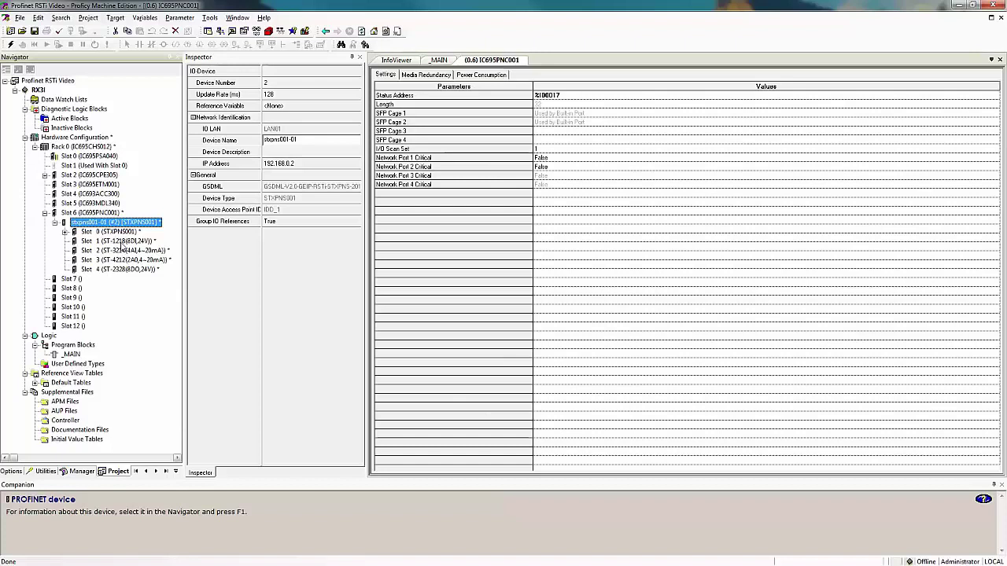
pyautogui.doubleClick(122, 242)
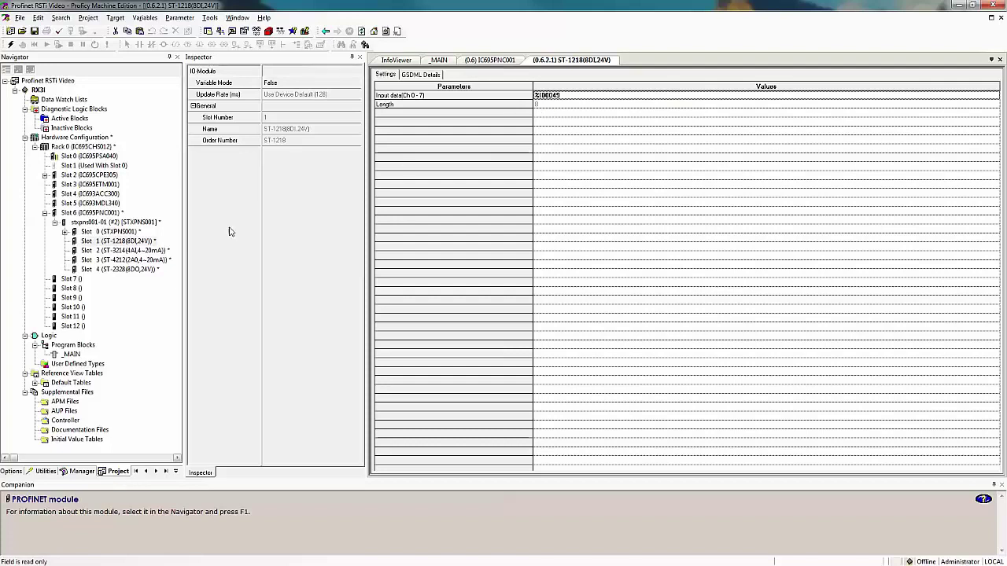
pyautogui.doubleClick(126, 250)
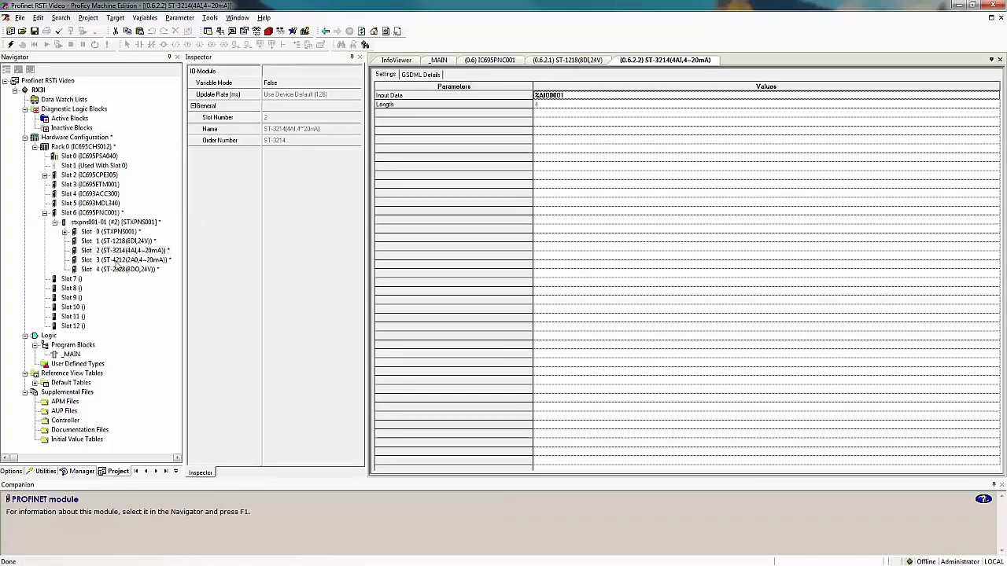
pyautogui.doubleClick(116, 260)
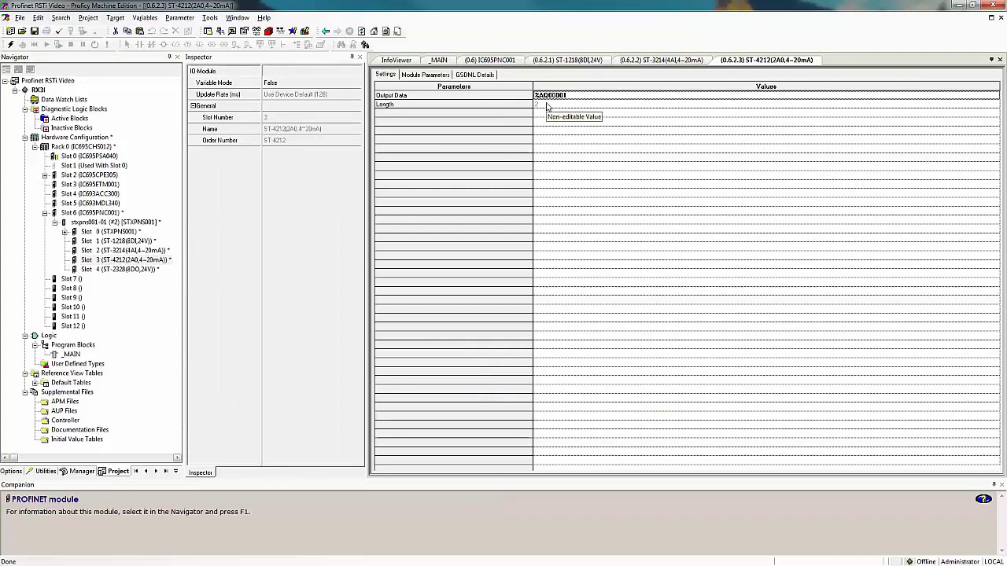
pyautogui.doubleClick(122, 271)
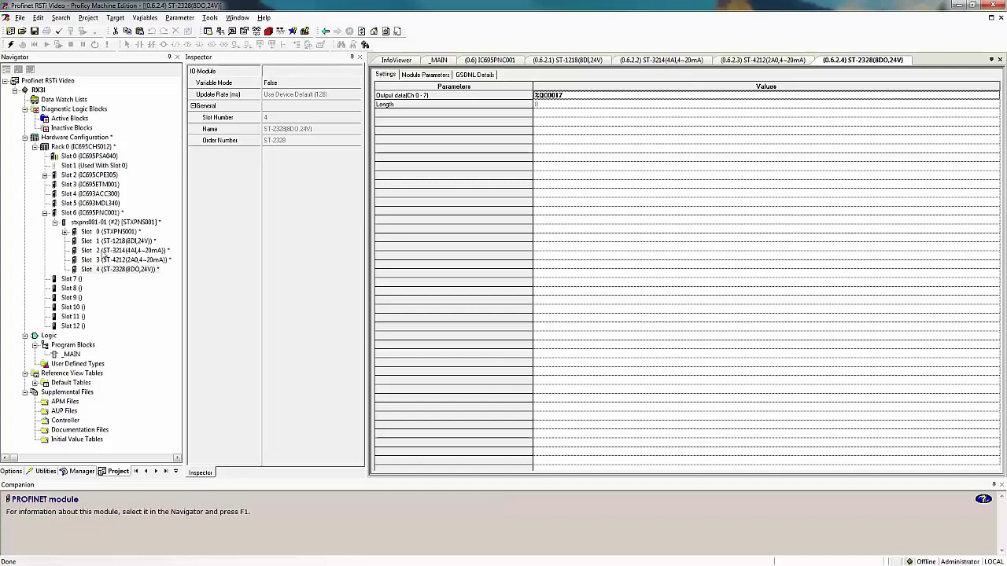
# Step: Run the Slot 6 Discovery Tool on Local Area Connection to list PROFINET devices
pyautogui.rightClick(101, 215)
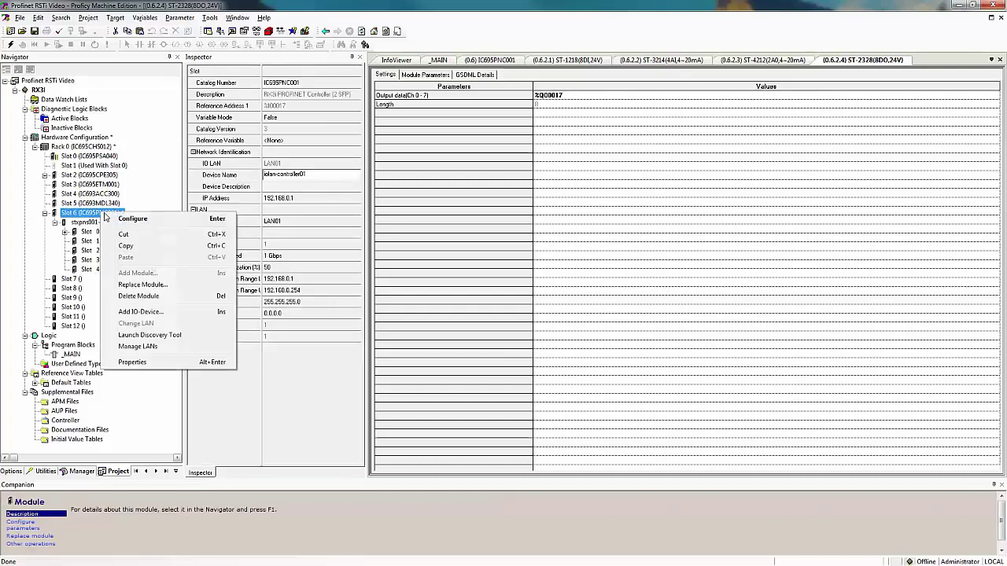
pyautogui.click(134, 336)
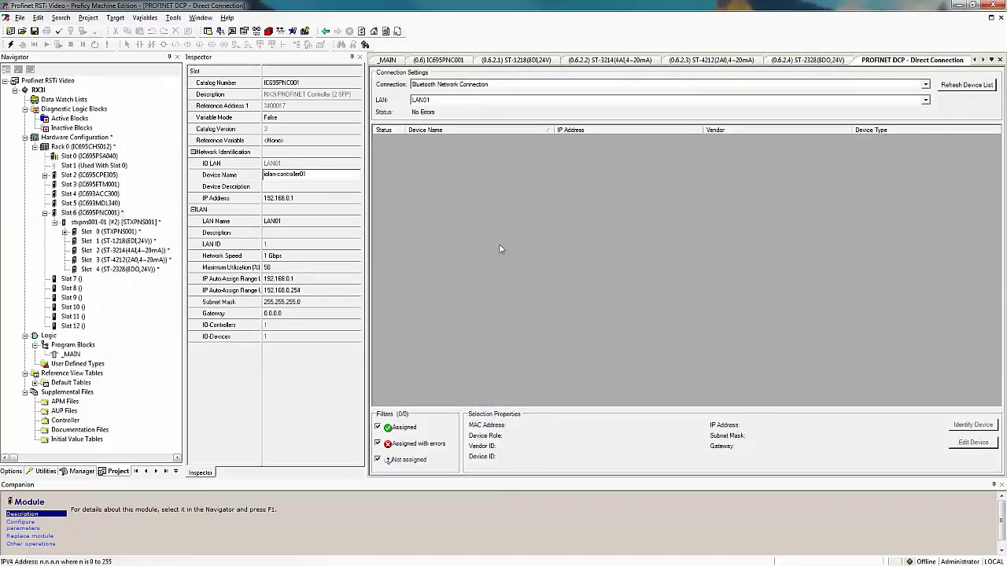
pyautogui.click(925, 85)
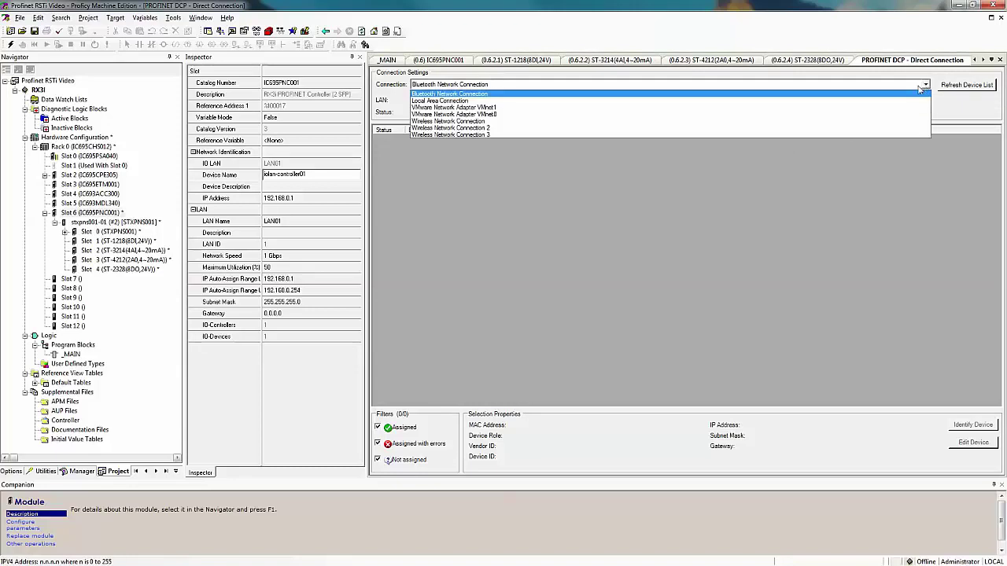
pyautogui.click(887, 101)
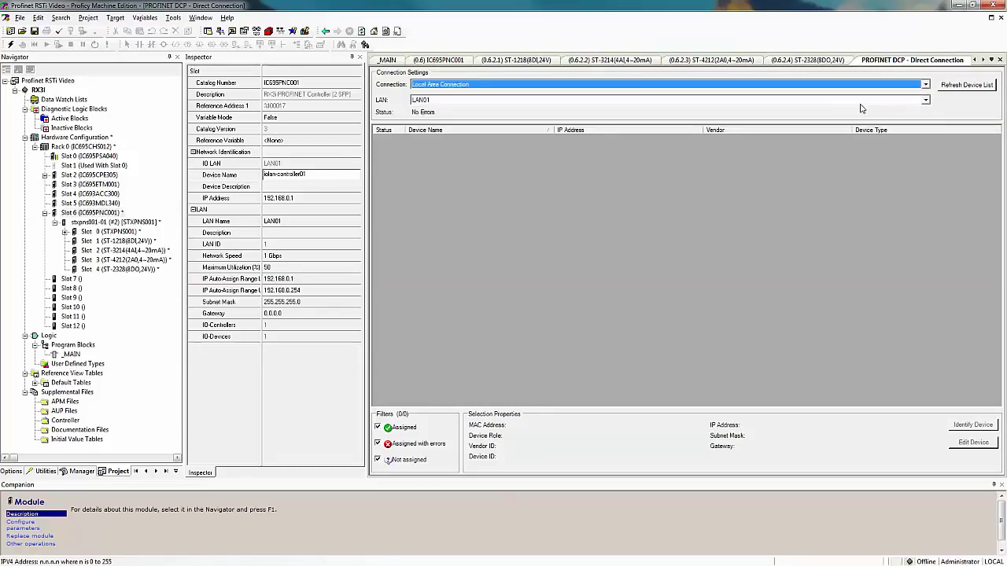
pyautogui.click(968, 88)
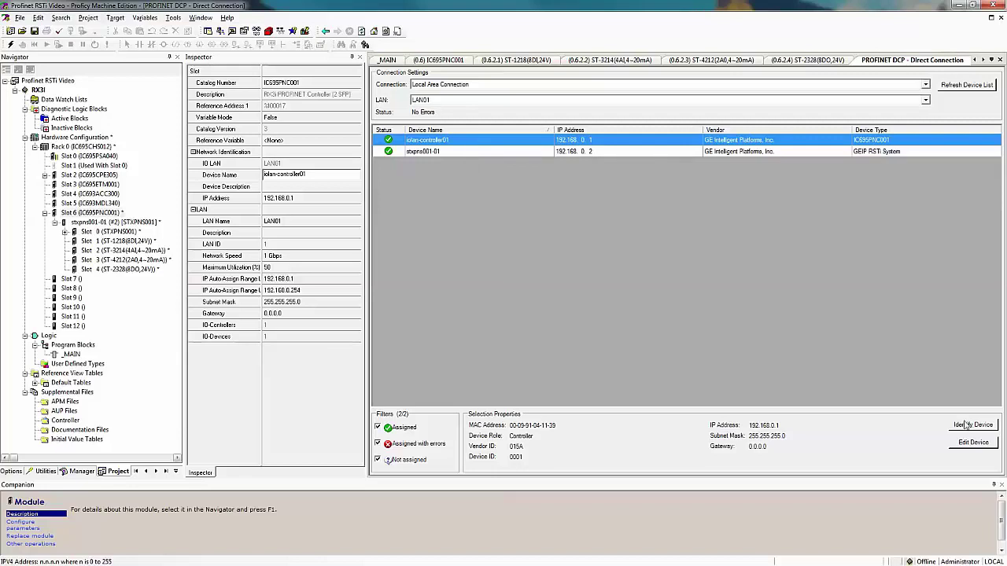
pyautogui.click(967, 425)
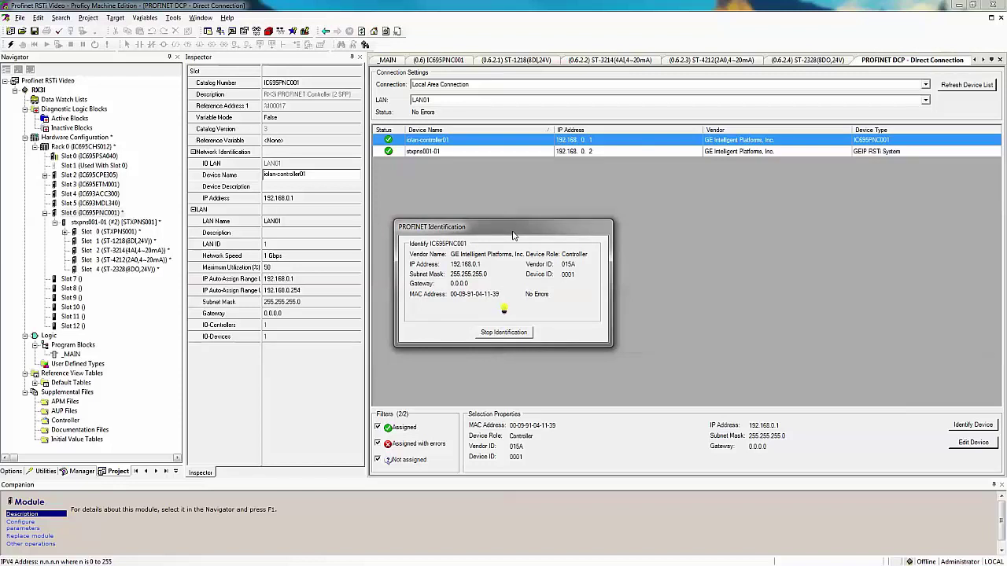
pyautogui.click(503, 332)
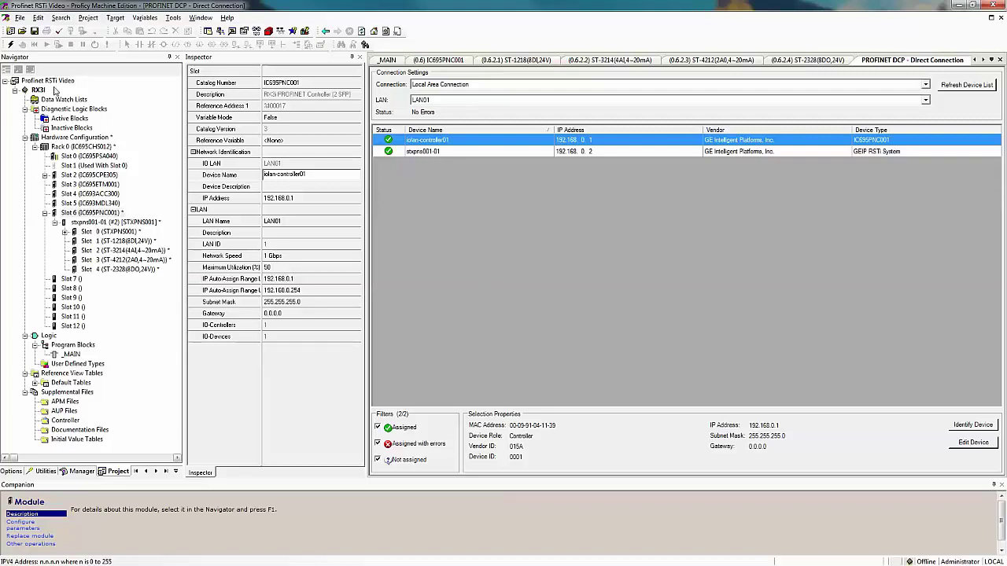
# Step: Go online with the RX3i and stop it with outputs disabled
pyautogui.click(11, 44)
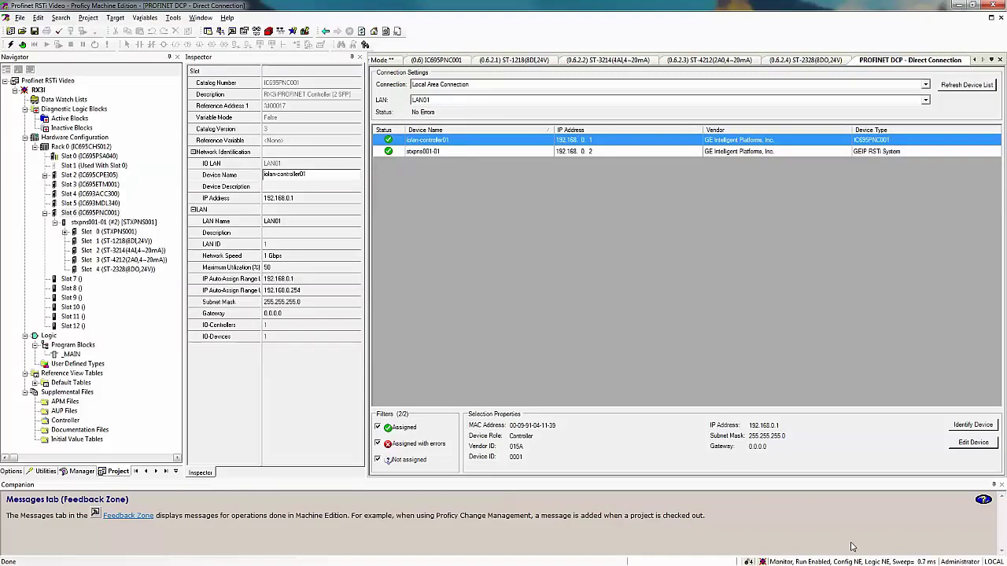
pyautogui.click(22, 44)
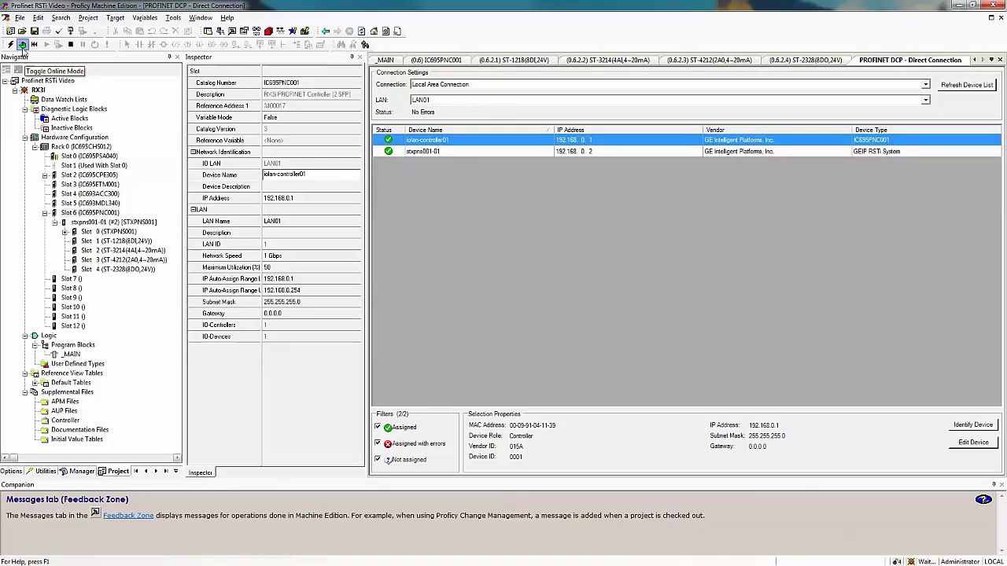
pyautogui.click(70, 44)
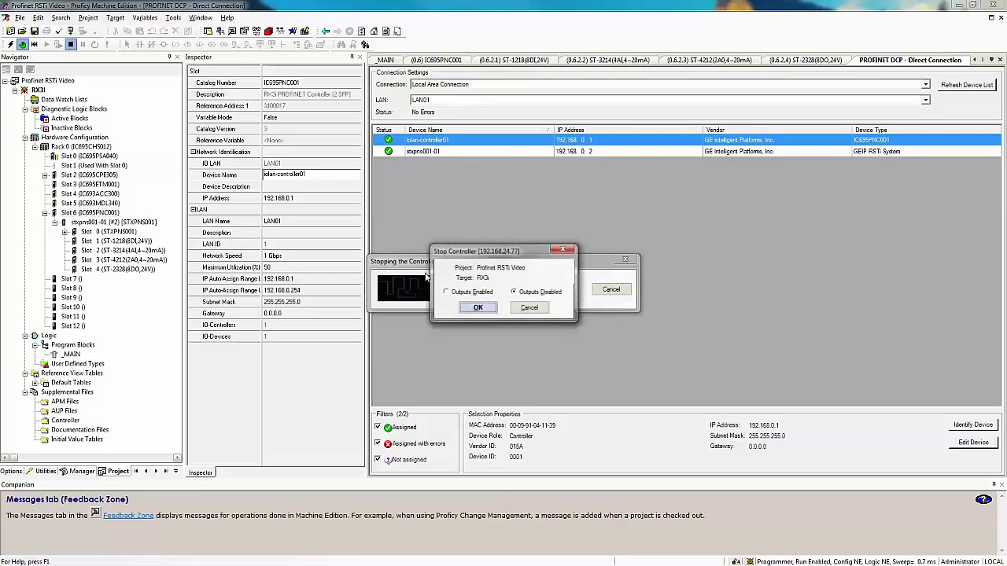
pyautogui.click(465, 308)
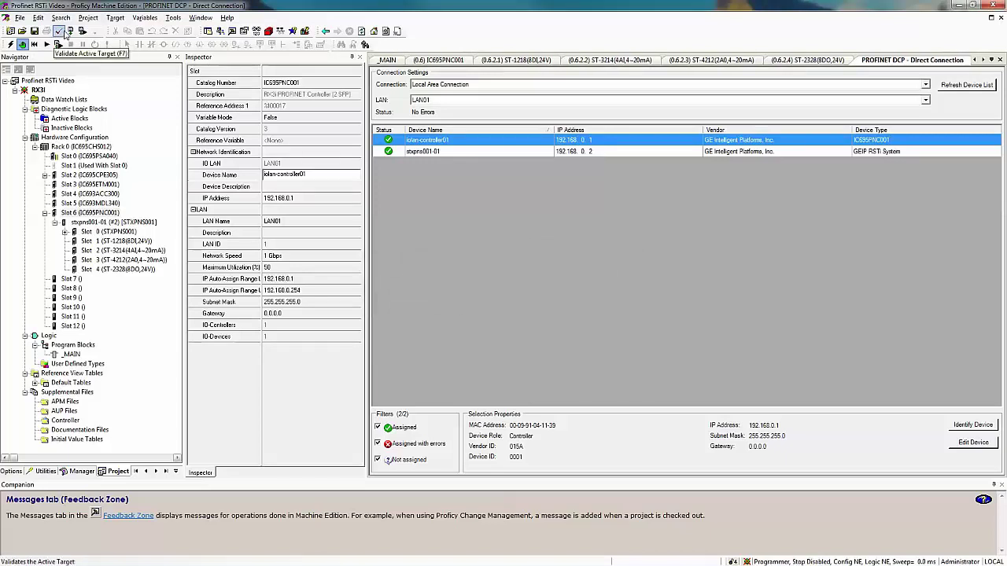
# Step: Download the configuration including logic, confirming the overwrite of the controller's logic
pyautogui.click(70, 31)
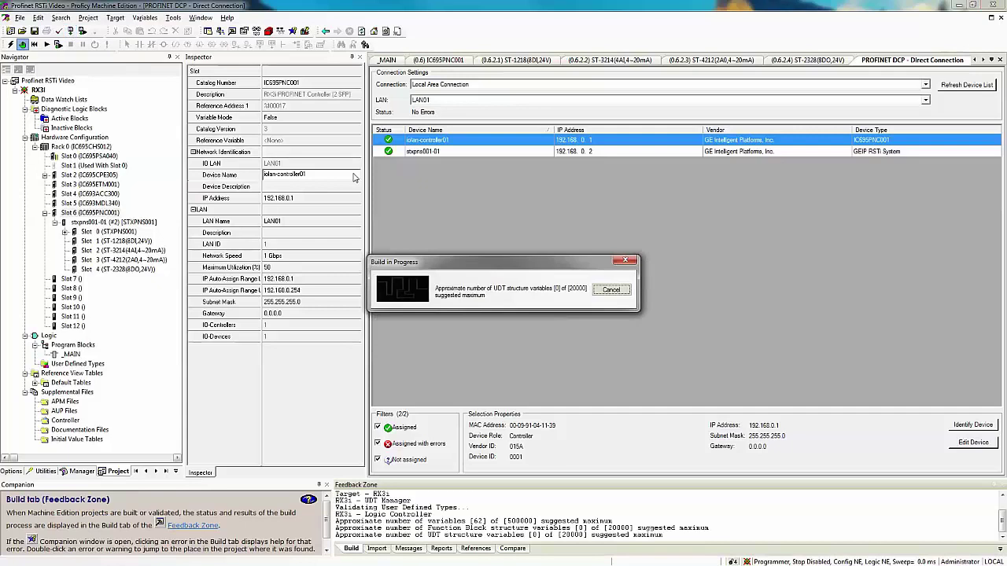
pyautogui.click(450, 239)
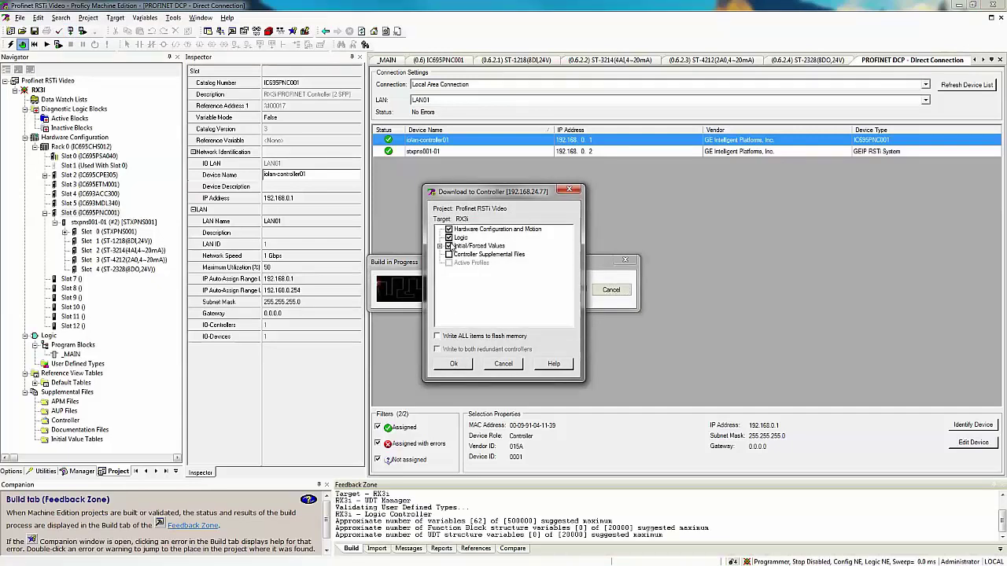
pyautogui.click(463, 368)
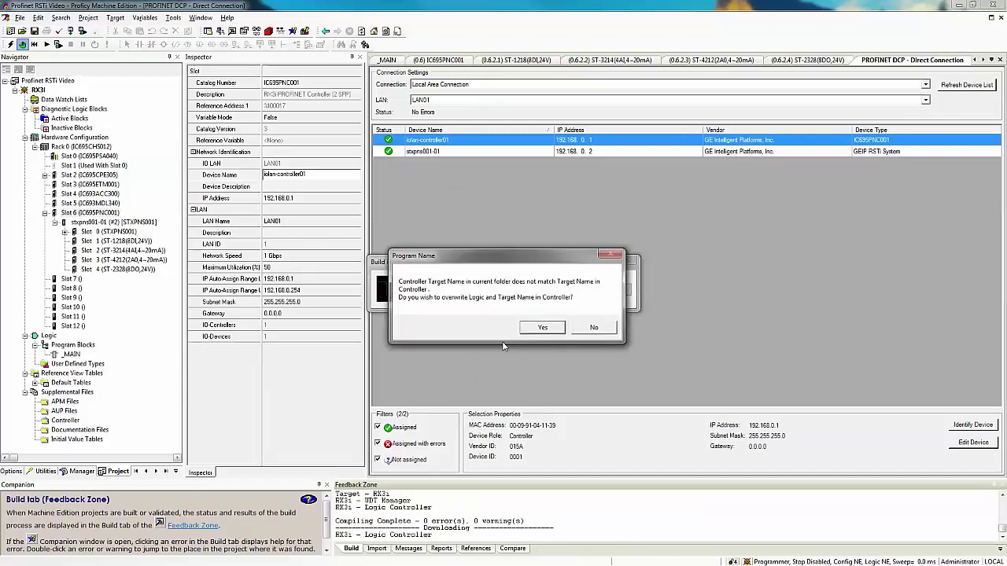
pyautogui.click(526, 329)
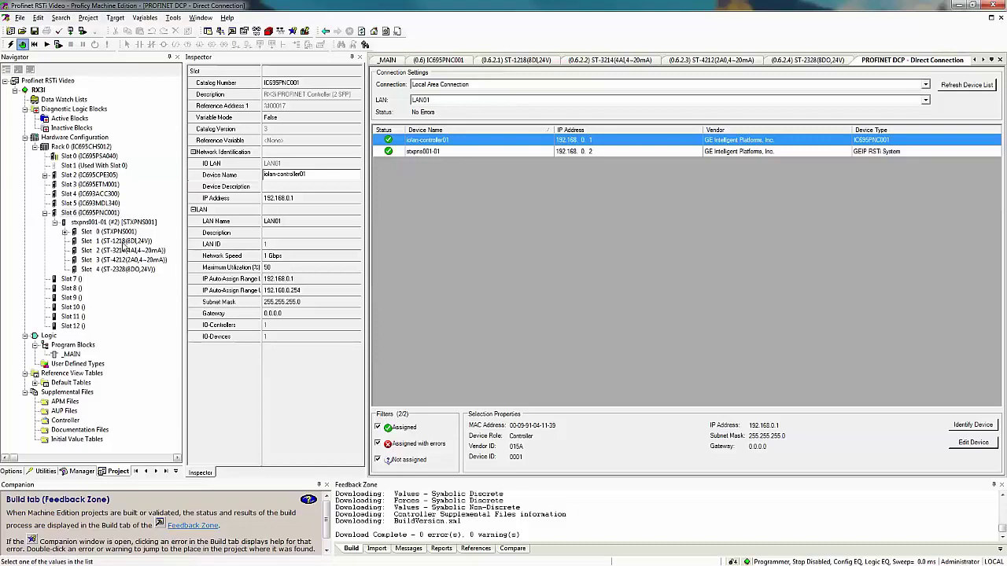
# Step: Review the ST-1218 input module's %I00049 address and the ST-2328 output module's parameters
pyautogui.doubleClick(124, 242)
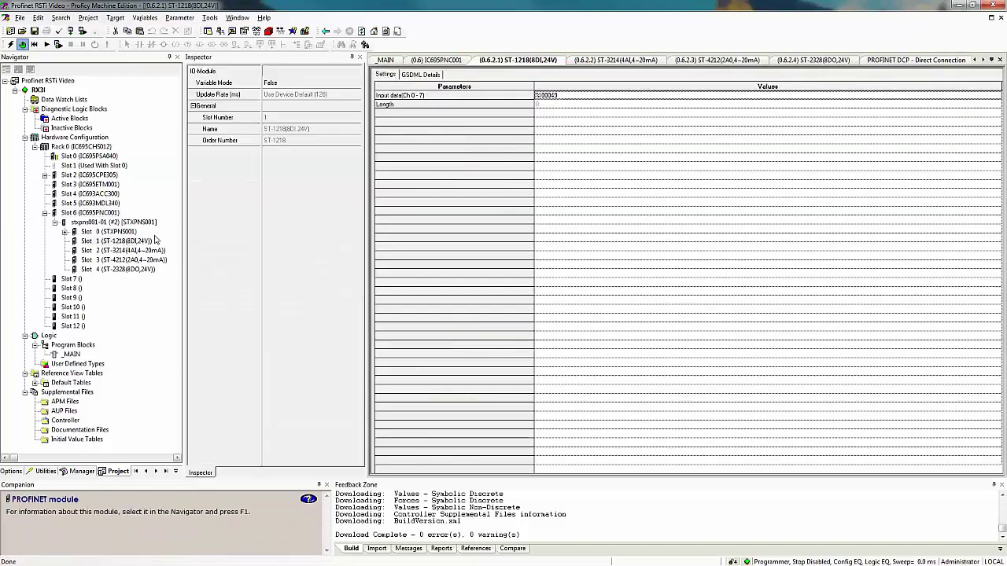
pyautogui.click(551, 97)
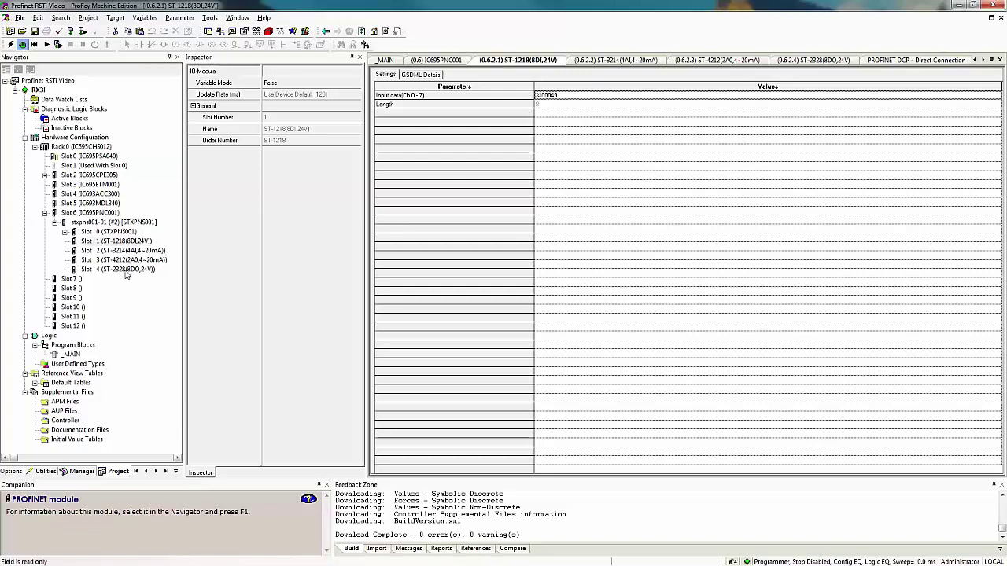
pyautogui.doubleClick(125, 270)
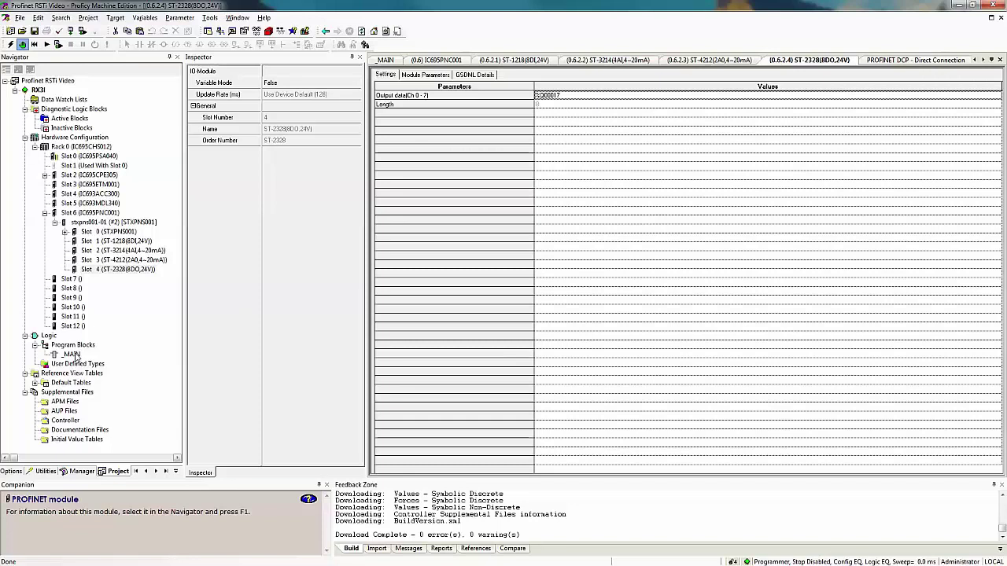
# Step: In _MAIN, add a normally open contact addressed %I00049 under Test Edit Mode
pyautogui.doubleClick(72, 355)
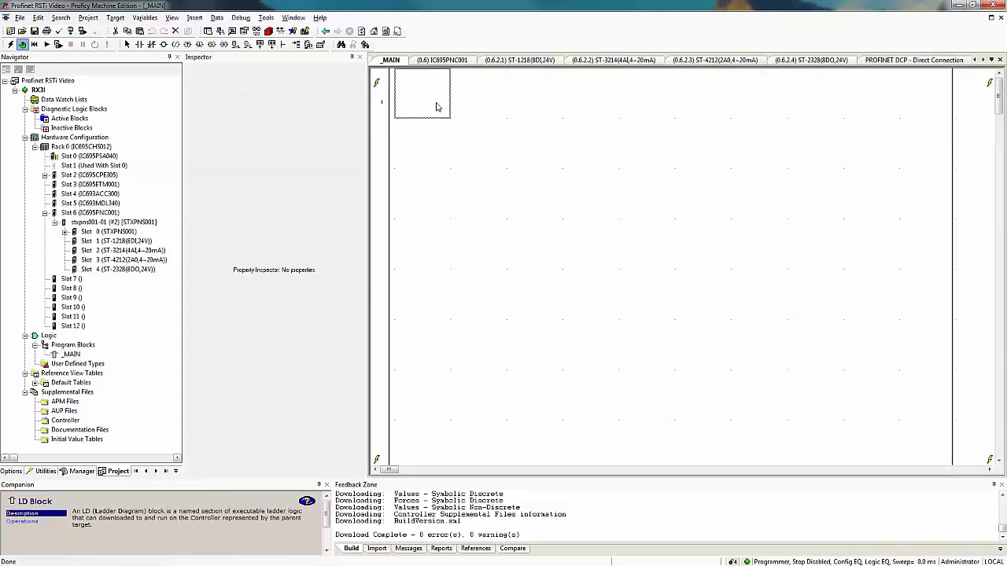
pyautogui.write('nocon')
pyautogui.press('Return')
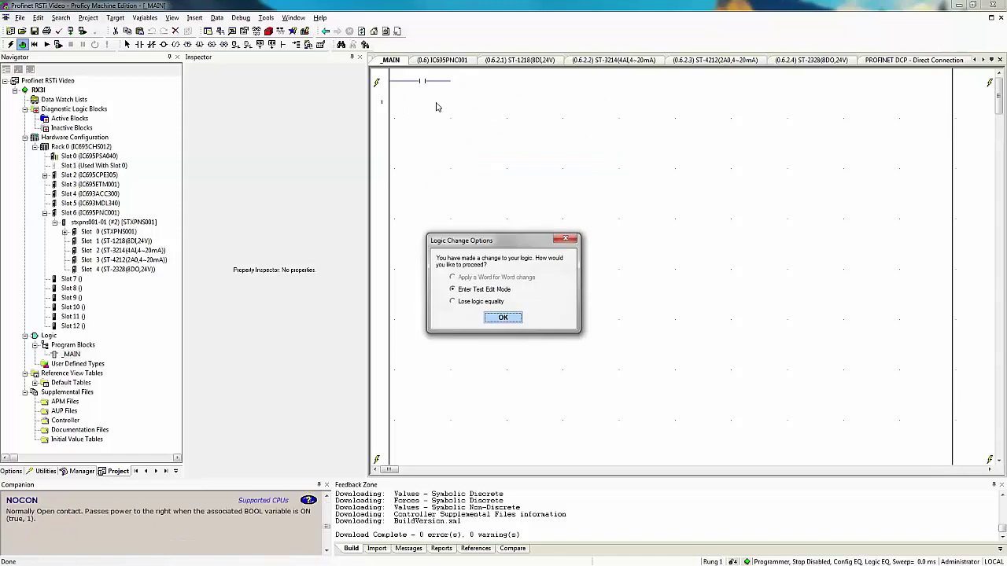
pyautogui.click(498, 316)
pyautogui.click(428, 94)
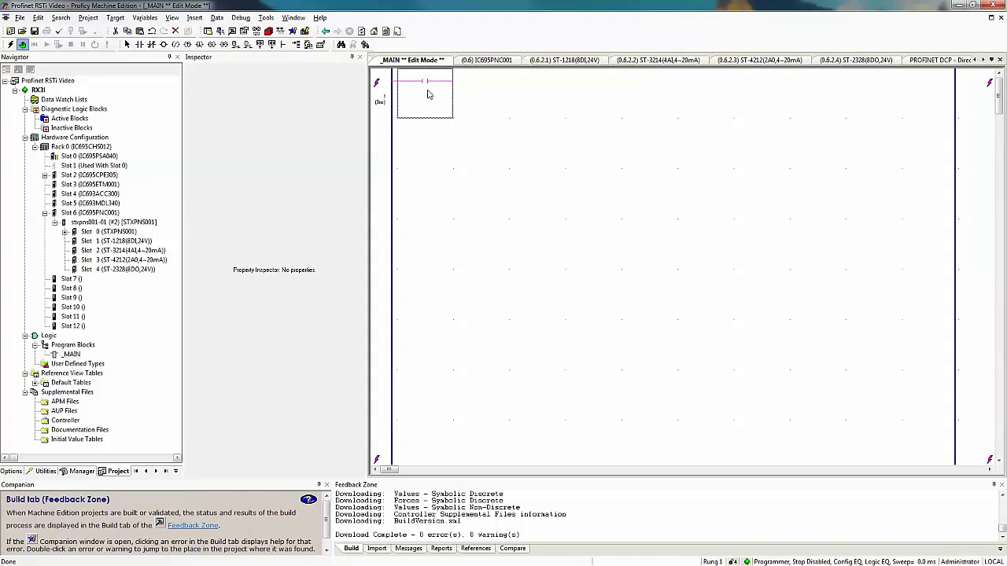
pyautogui.write('49')
pyautogui.press('Return')
# Step: Add coil %Q00017 after the contact and accept the edit to the controller
pyautogui.press('Return')
pyautogui.write('coil')
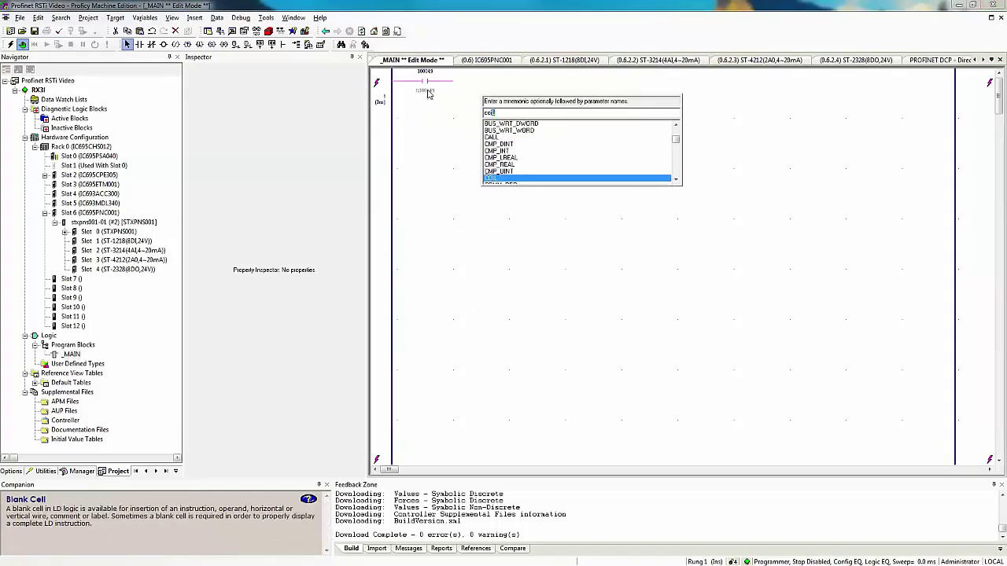
pyautogui.press('Return')
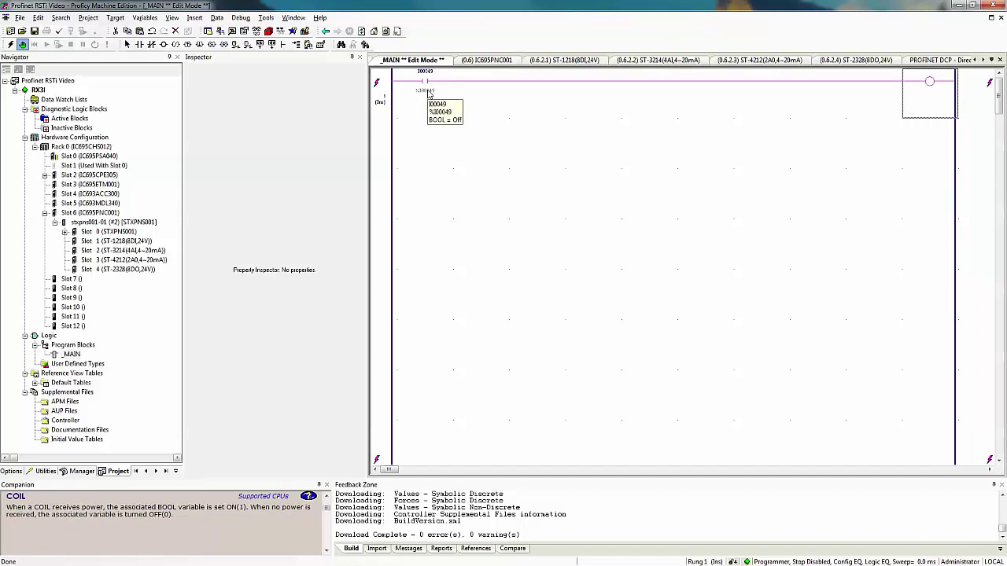
pyautogui.write('17q')
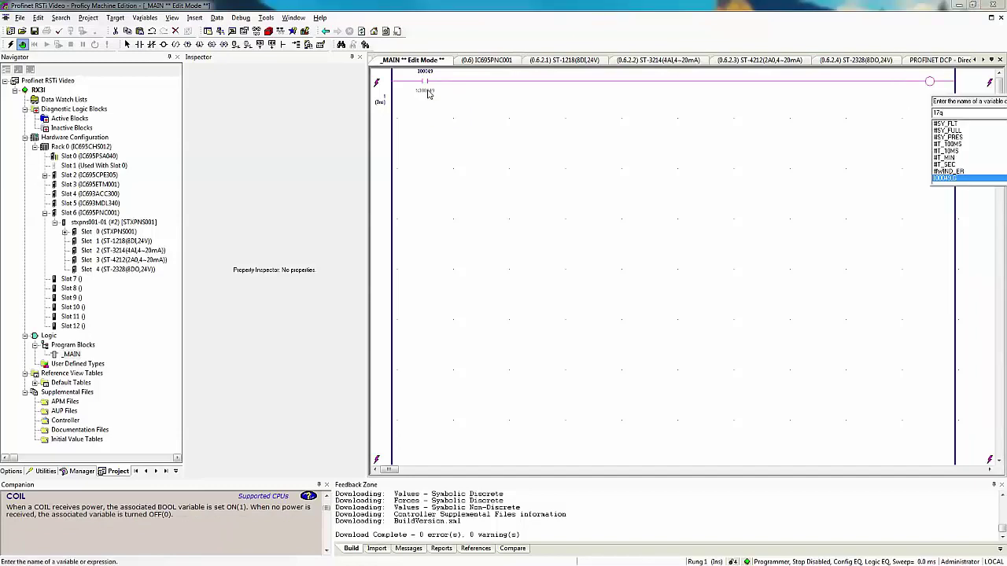
pyautogui.press('Return')
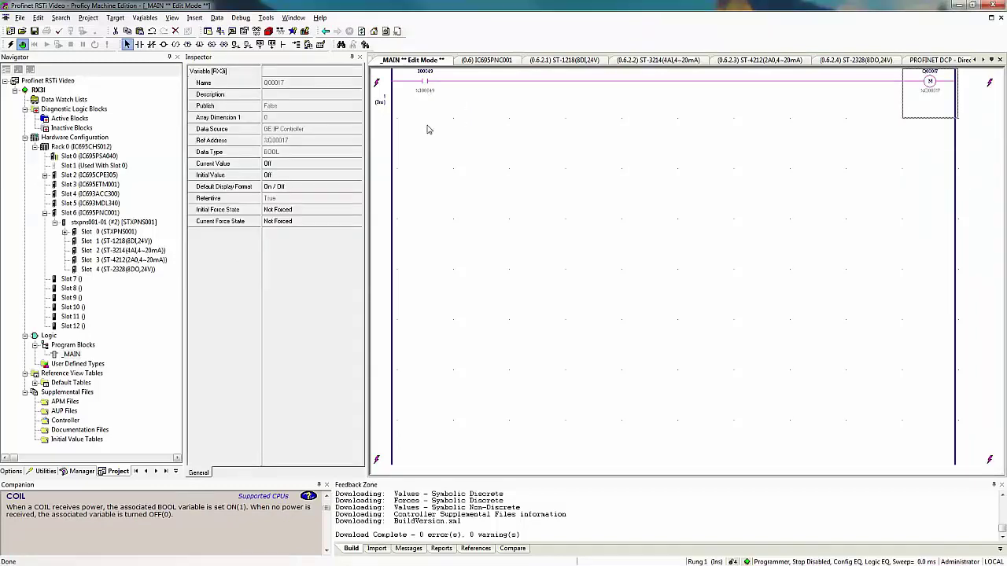
pyautogui.click(244, 18)
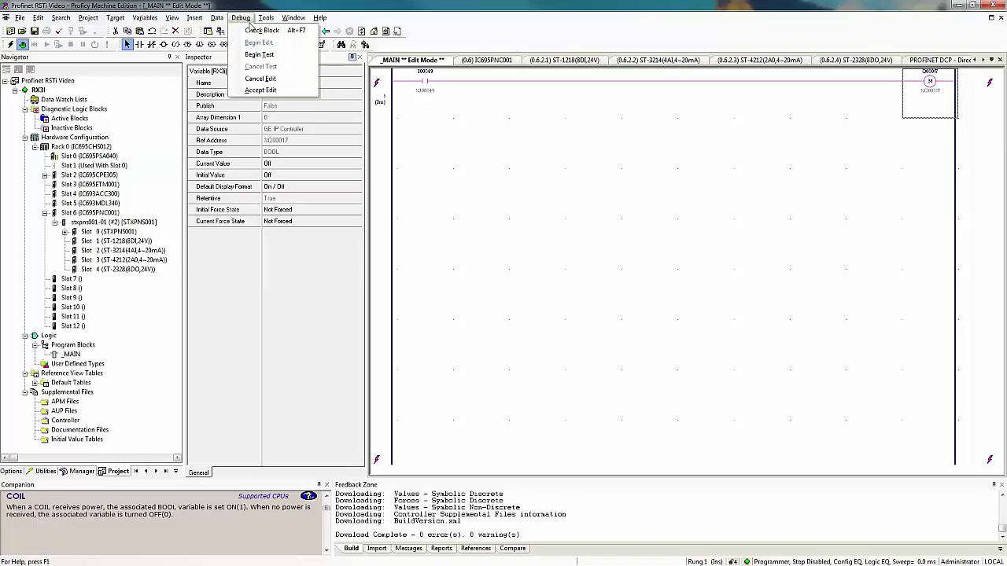
pyautogui.click(264, 90)
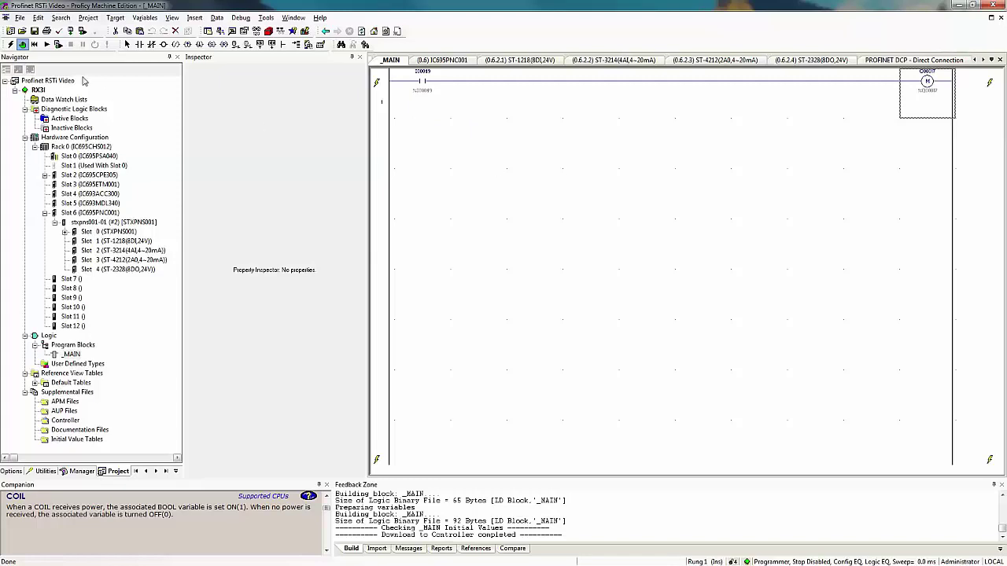
# Step: Start the RX3i with Outputs Enabled, then Force ON contact %I00049 to energize %Q00017
pyautogui.click(46, 44)
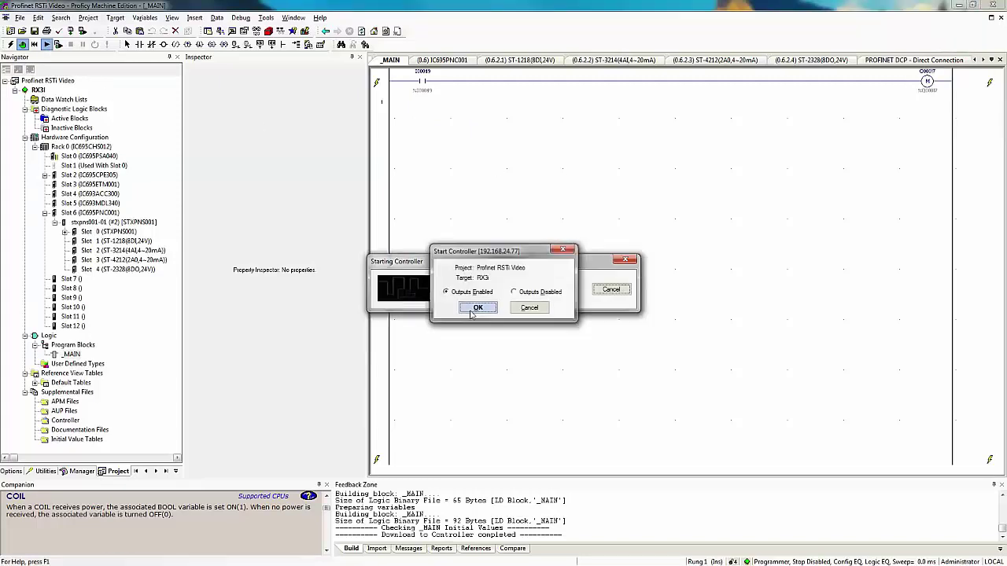
pyautogui.click(473, 309)
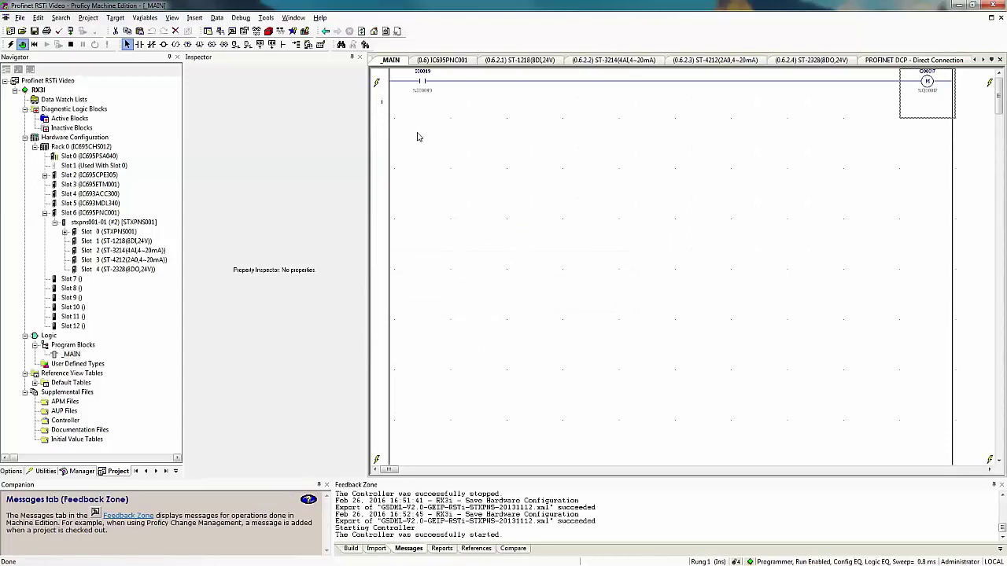
pyautogui.moveTo(421, 91)
pyautogui.rightClick(422, 89)
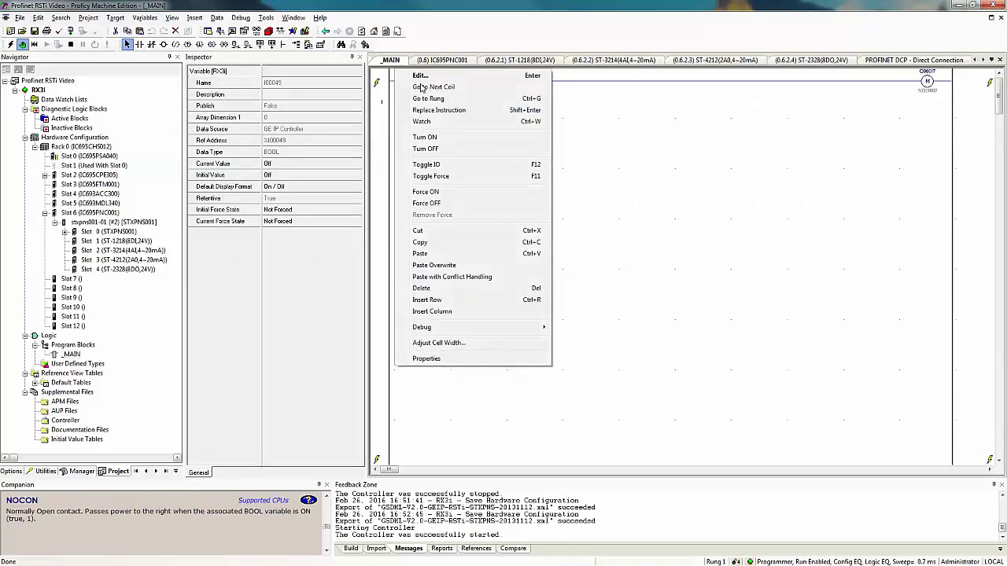
pyautogui.click(428, 192)
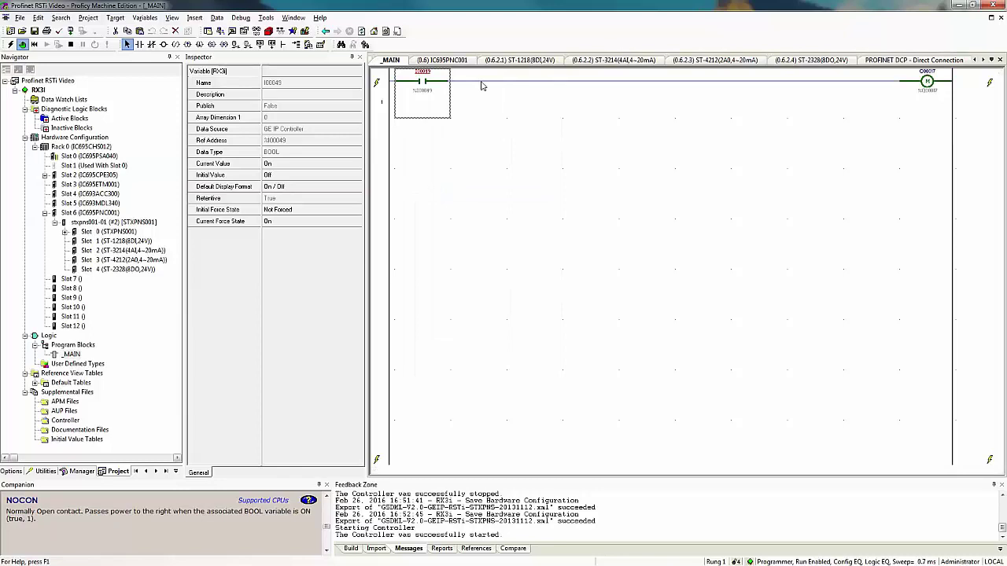